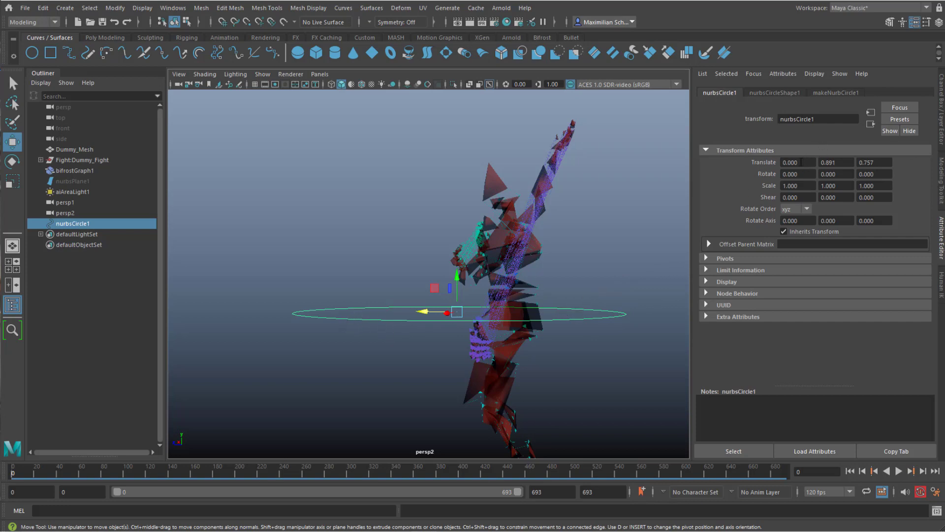
- Set a keyframe on nurbsCircle1's X scale of 1.000 at frame 0
left_click(844, 186)
right_click(806, 187)
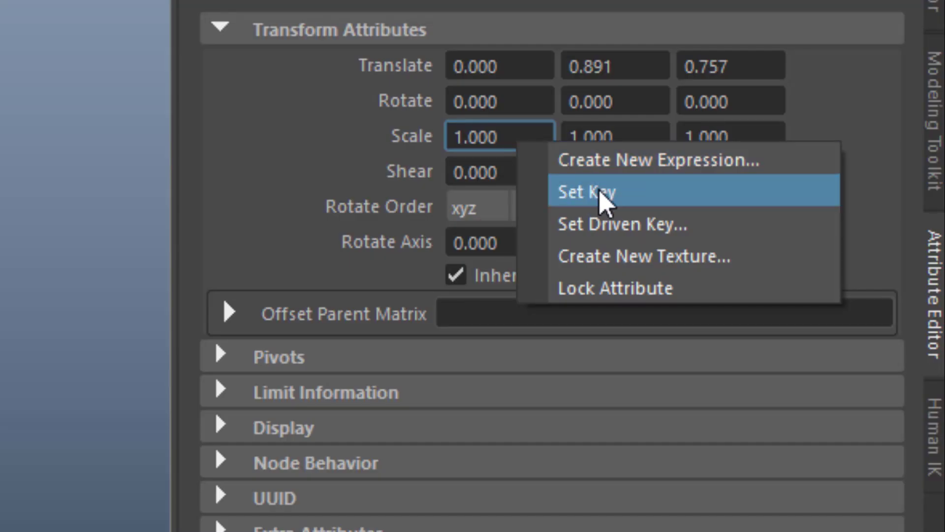
left_click(606, 199)
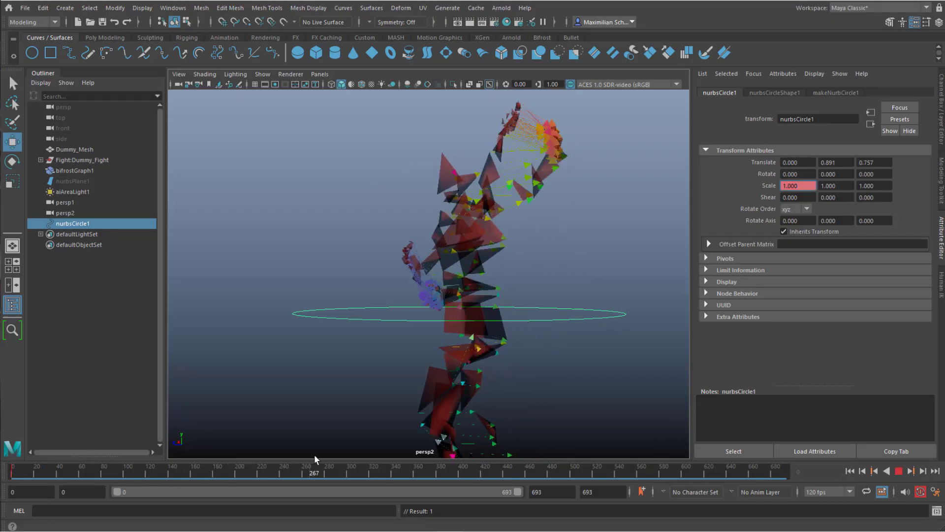
- Stop playback at frame 274, set the circle's X scale to 2, and play the animation on to about frame 361
key("Escape")
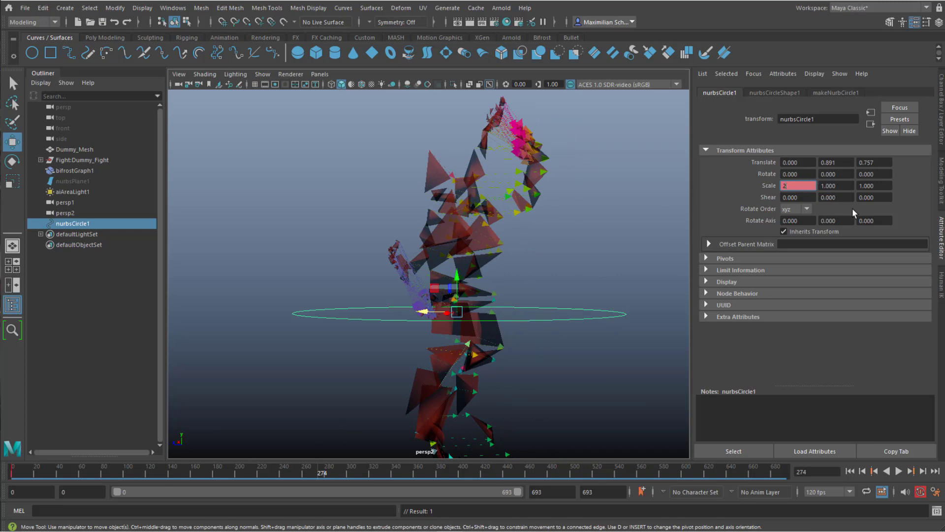
key("Return")
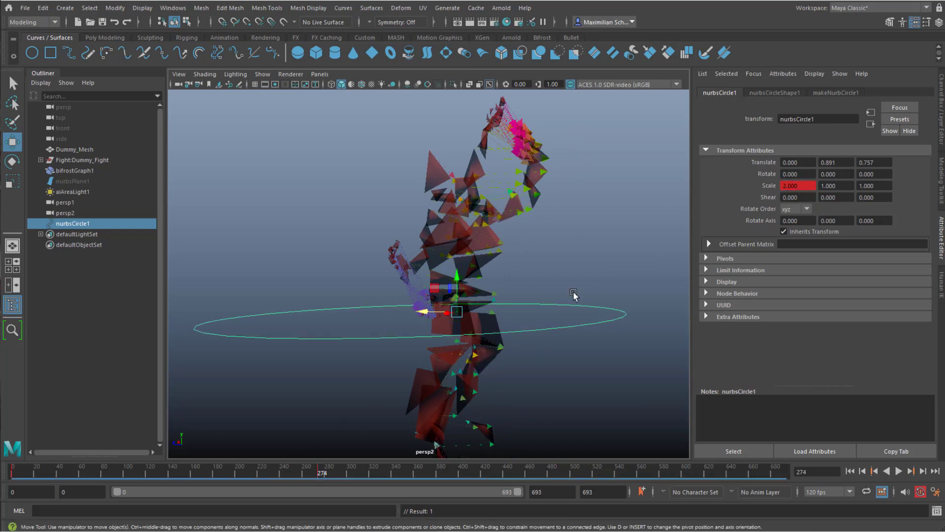
key("alt+v")
key("alt+v")
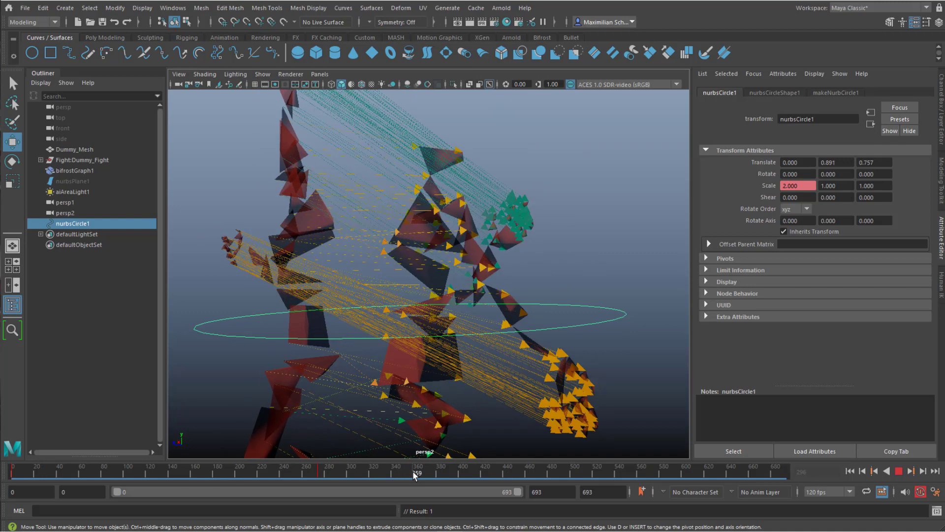
key("alt+v")
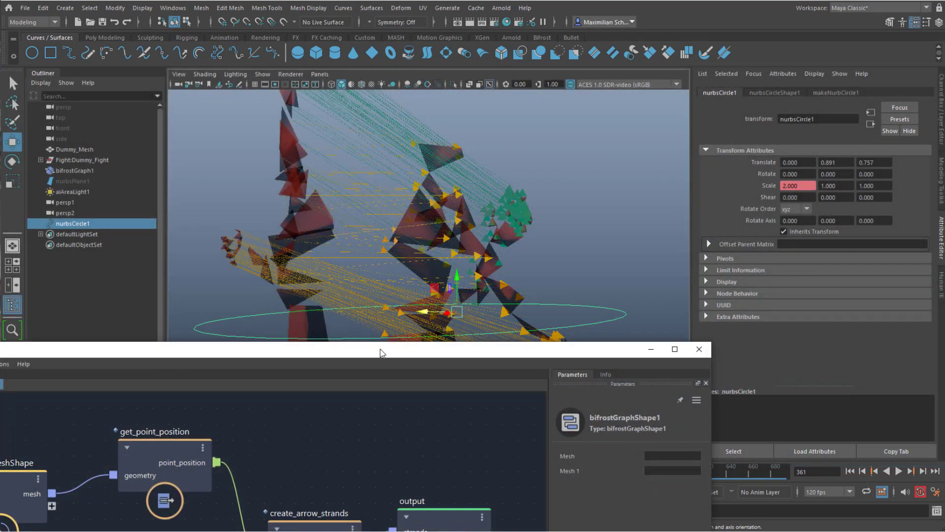
- Reposition the output and create_arrow_strands nodes farther from the point position nodes in the Bifrost graph
left_click_drag(382, 352, 512, 88)
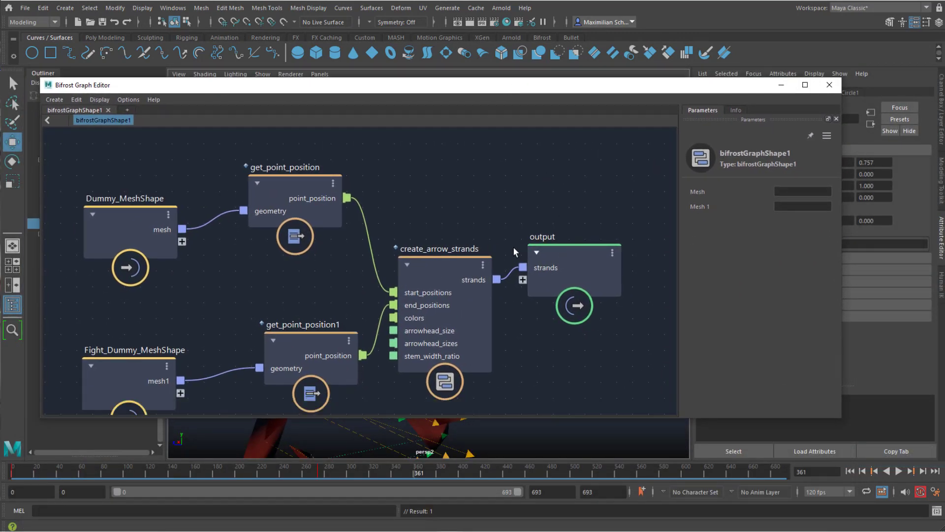
left_click_drag(584, 247, 609, 242)
left_click_drag(457, 262, 467, 227)
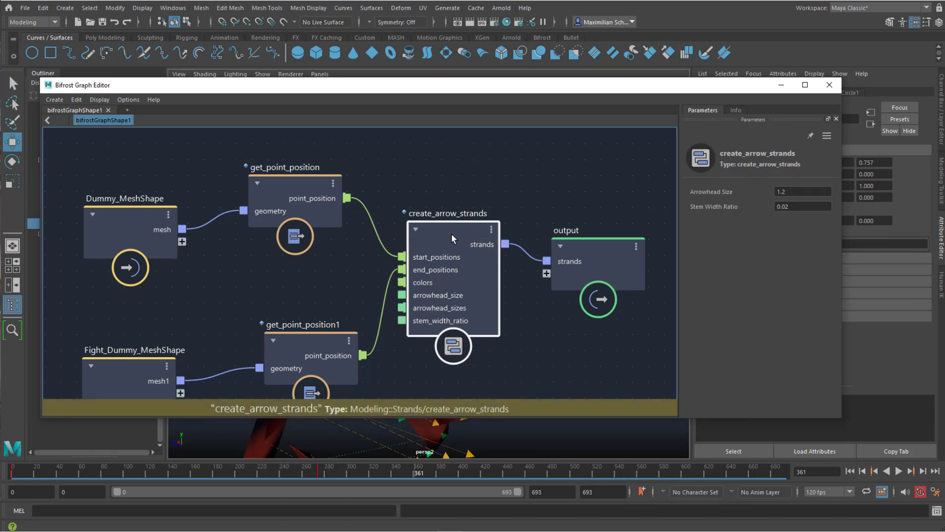
key("ctrl+z")
key("shift+z")
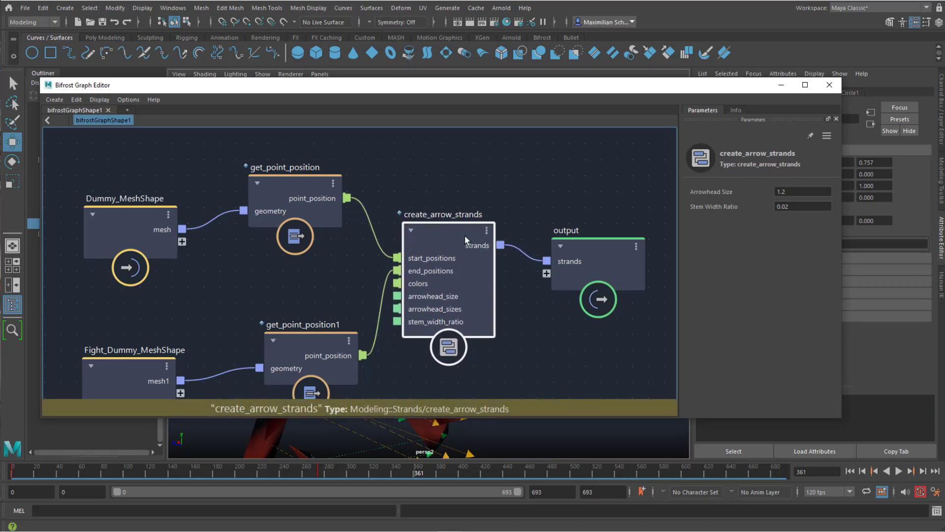
key("ctrl+z")
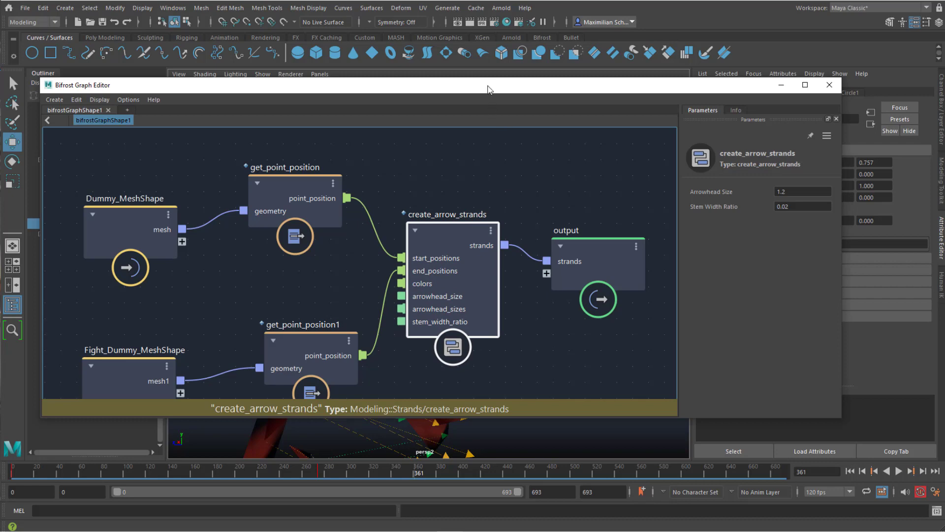
left_click_drag(489, 89, 484, 116)
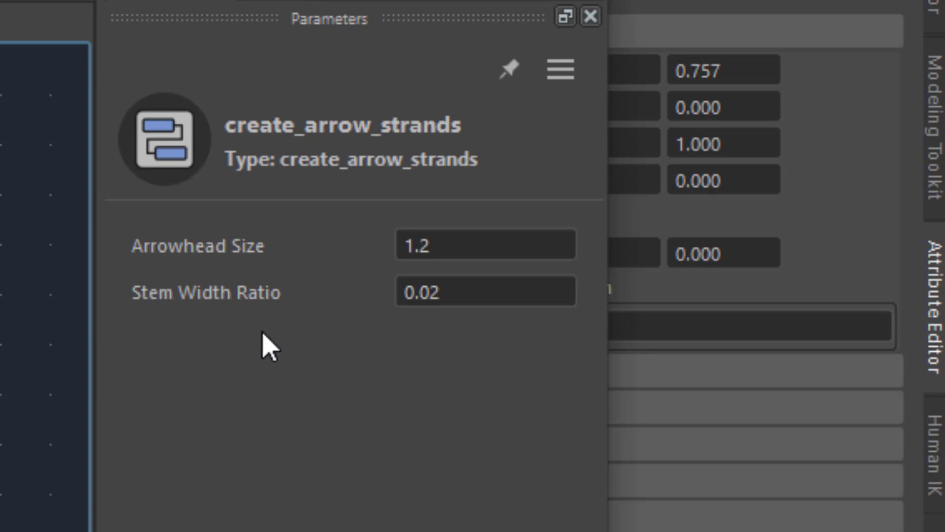
- Set the Stem Width Ratio of create_arrow_strands to 0.2 and check the field's available commands for a keyframing option
left_click(458, 296)
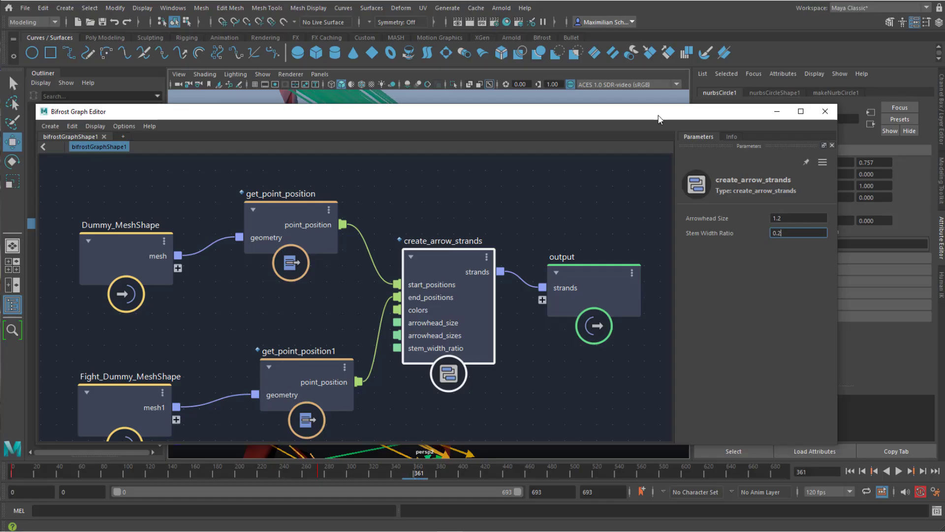
left_click_drag(659, 119, 678, 97)
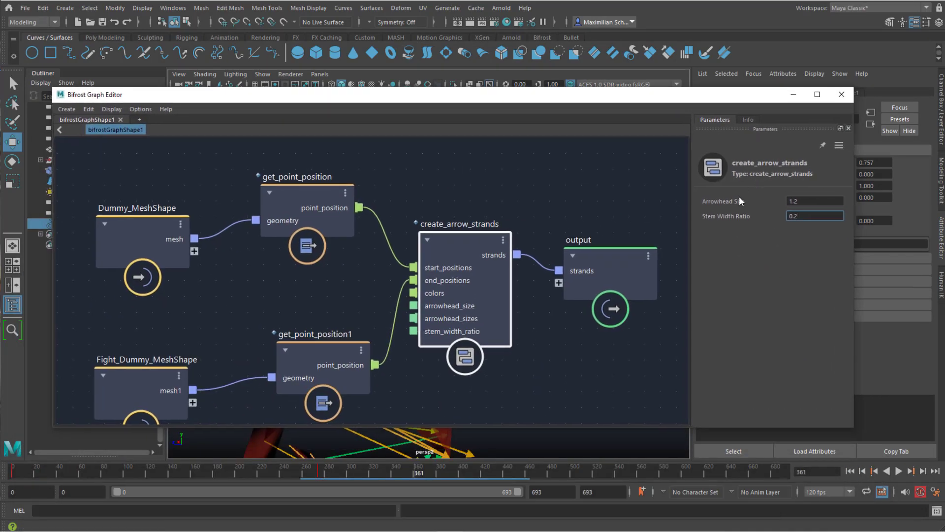
right_click(807, 216)
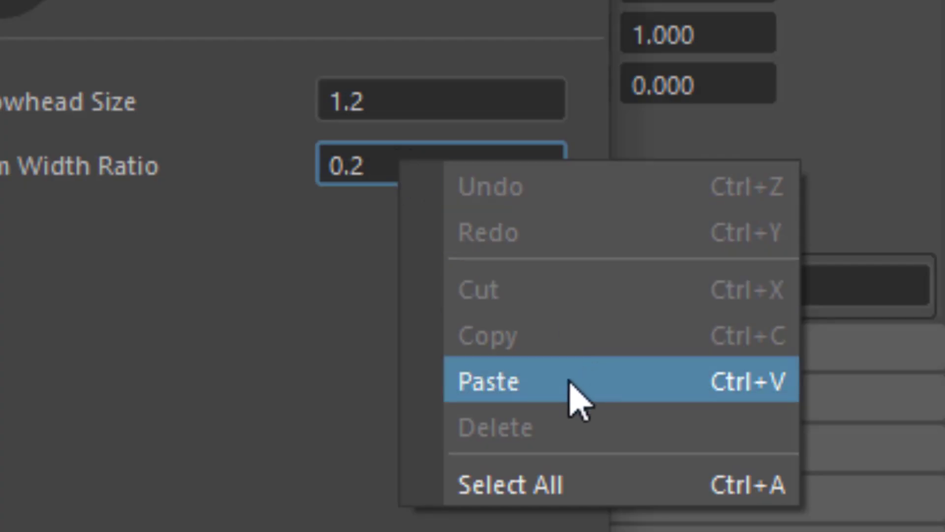
left_click(273, 507)
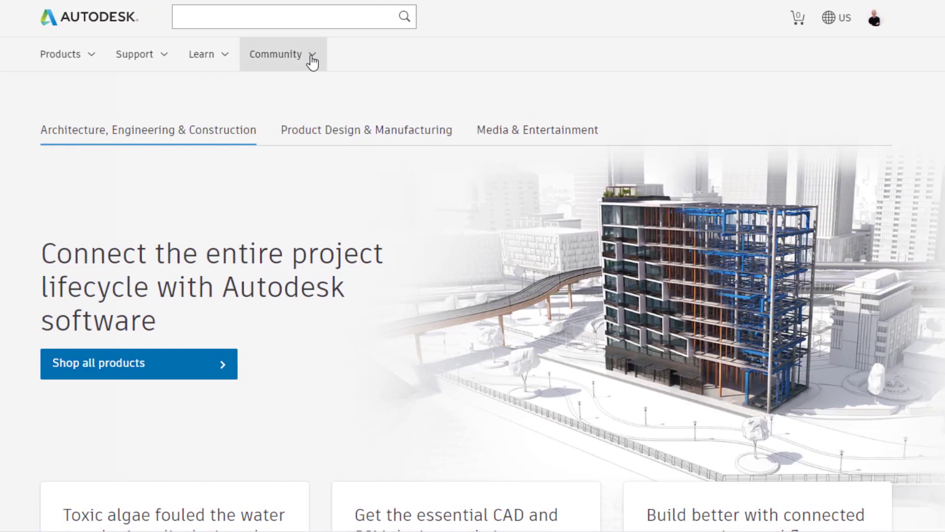
- Switch to the Autodesk website and open the Bifrost Forum within the Maya community forums
left_click(311, 56)
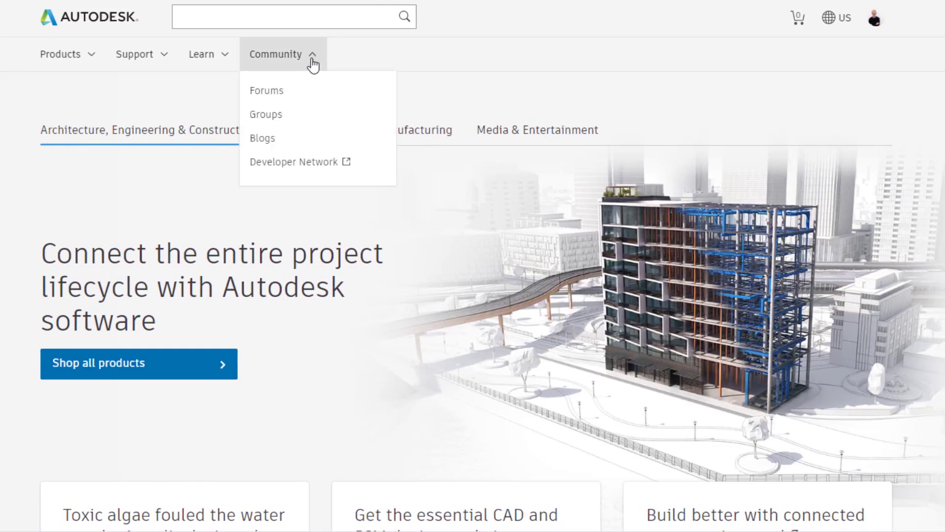
left_click(286, 91)
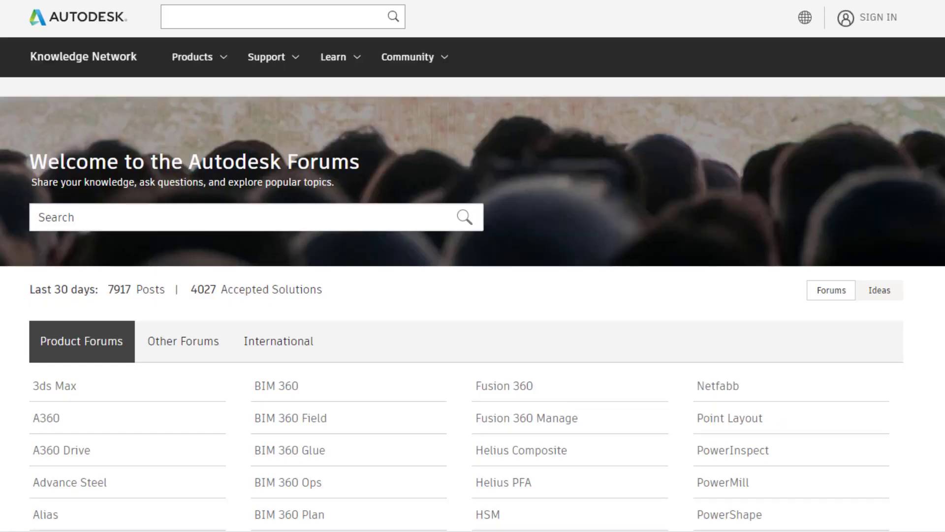
scroll(473, 305, "down", 9)
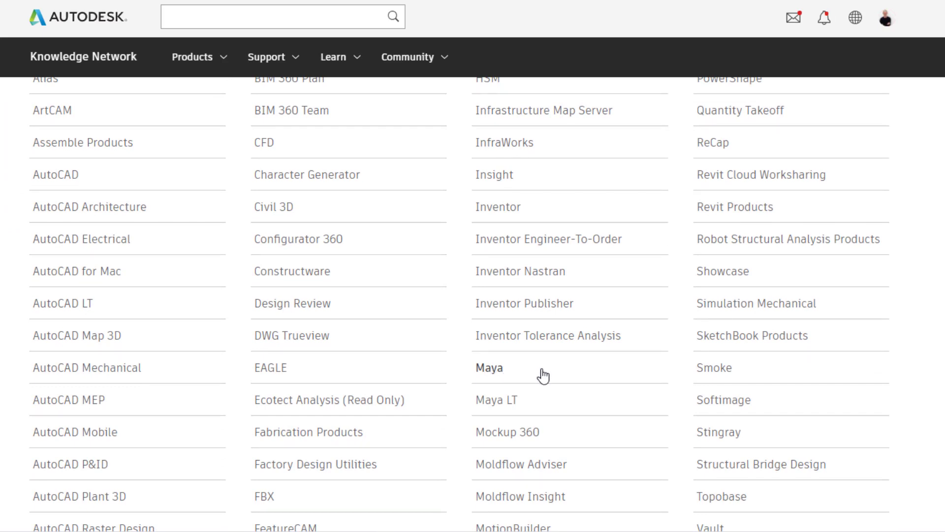
left_click(597, 371)
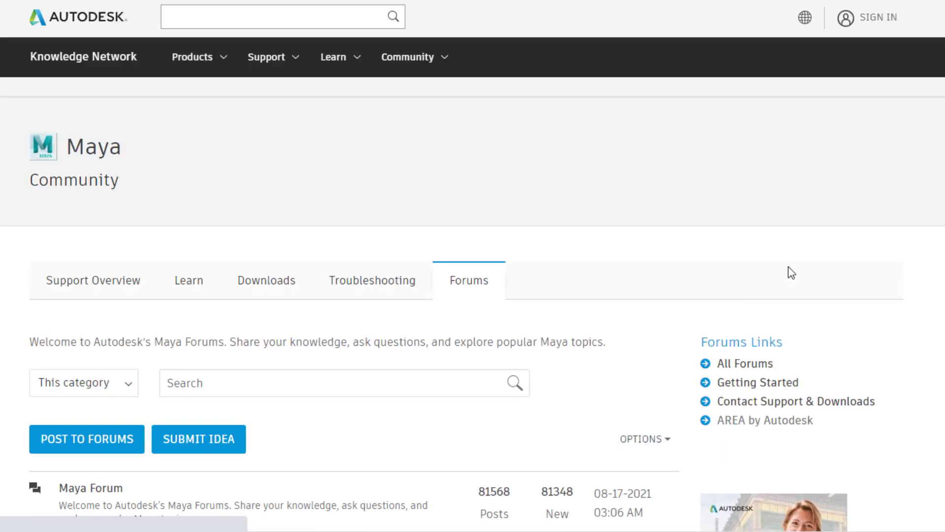
scroll(791, 272, "down", 7)
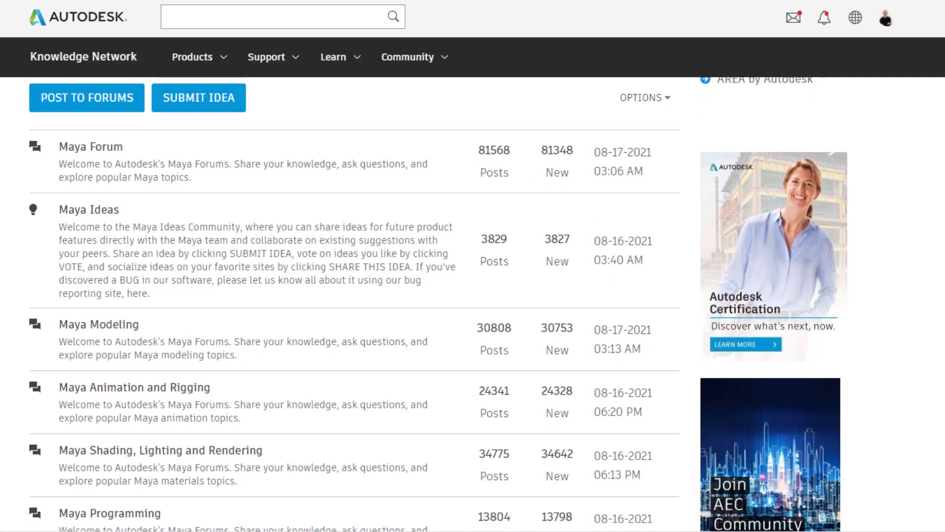
scroll(654, 273, "down", 6)
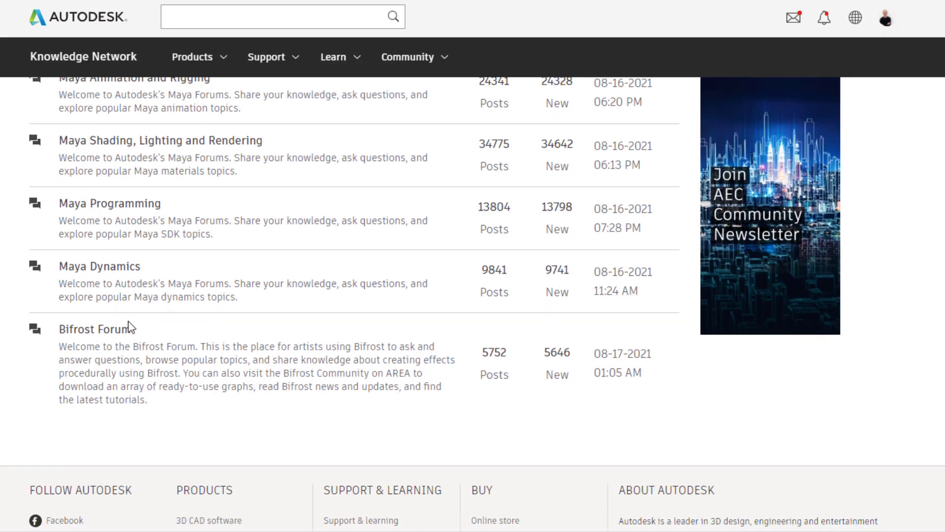
left_click(116, 338)
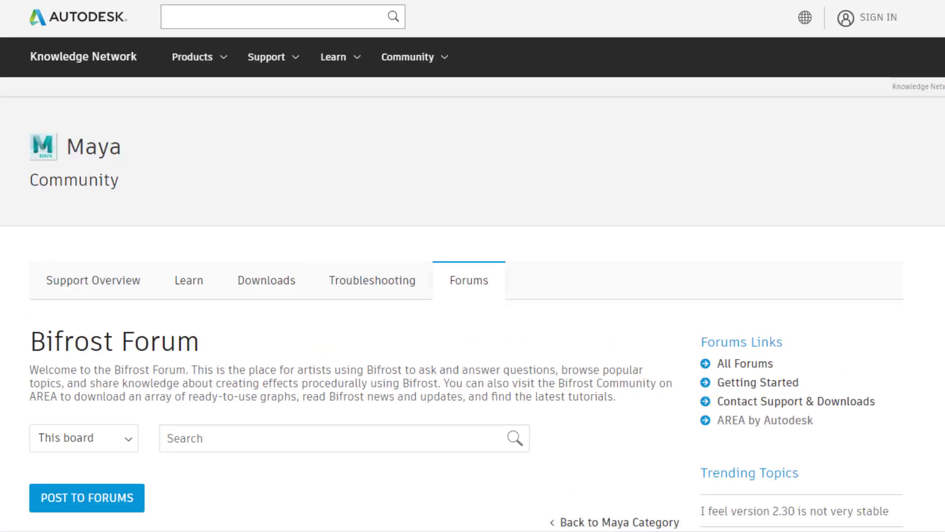
- Find the solved Keyframing topic in the Bifrost Forum and read its question about animating node parameters
scroll(473, 295, "down", 10)
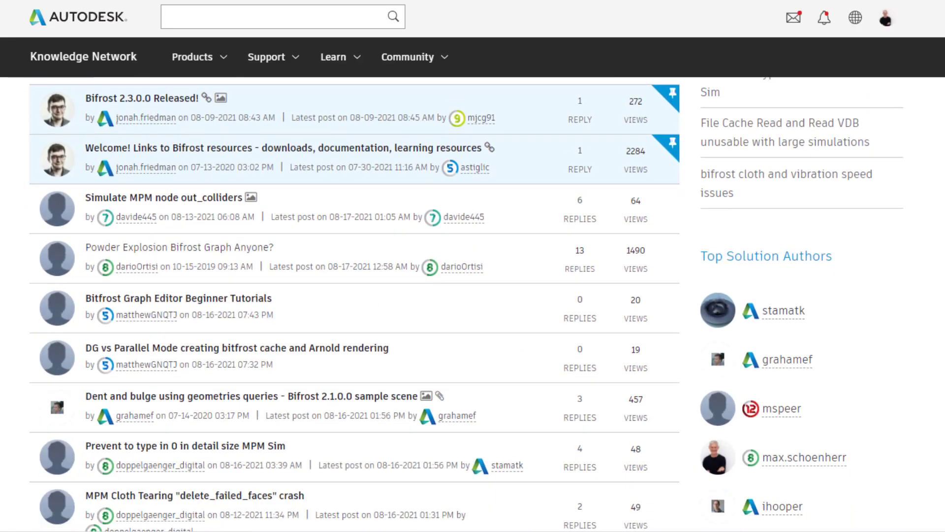
scroll(352, 299, "down", 4)
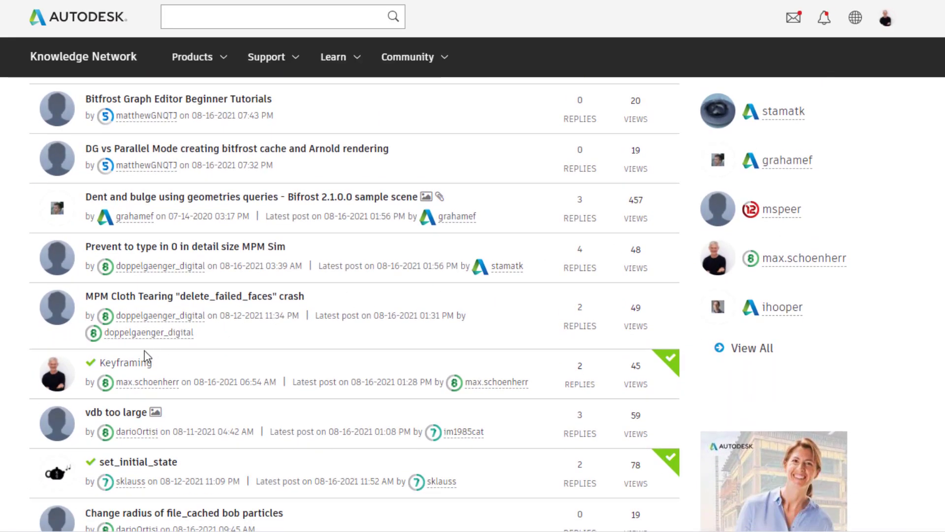
left_click(126, 363)
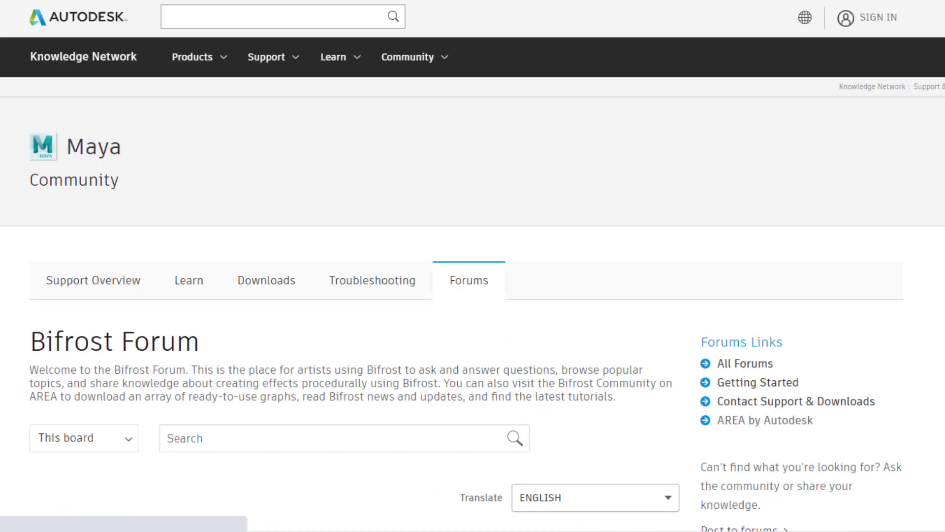
scroll(473, 296, "down", 7)
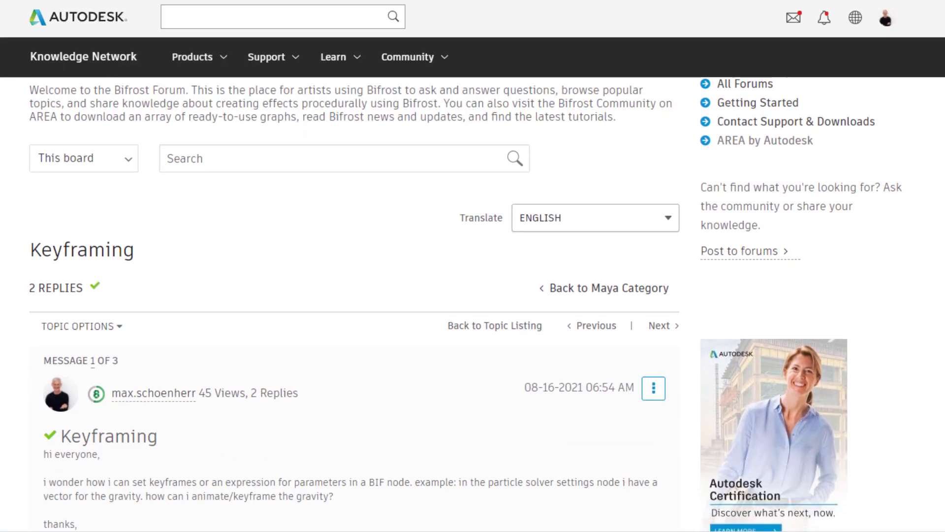
scroll(473, 296, "down", 1)
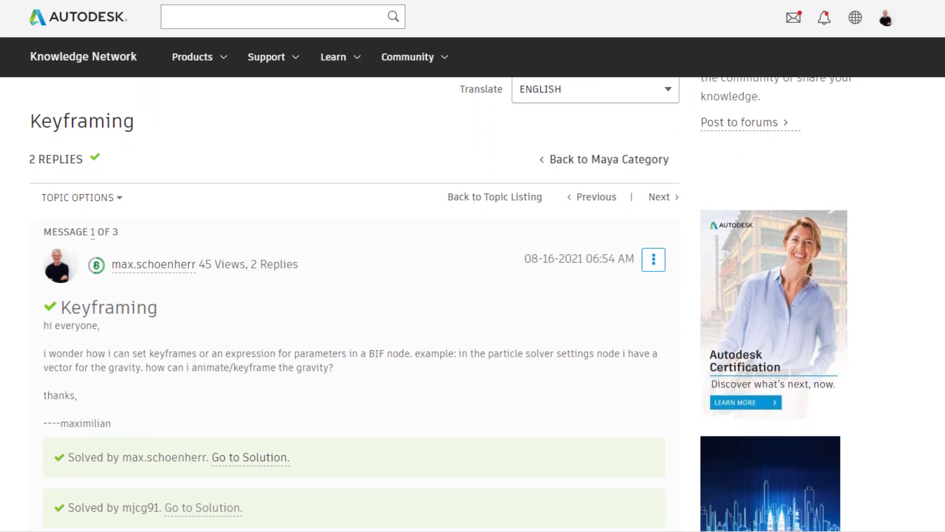
scroll(473, 295, "down", 5)
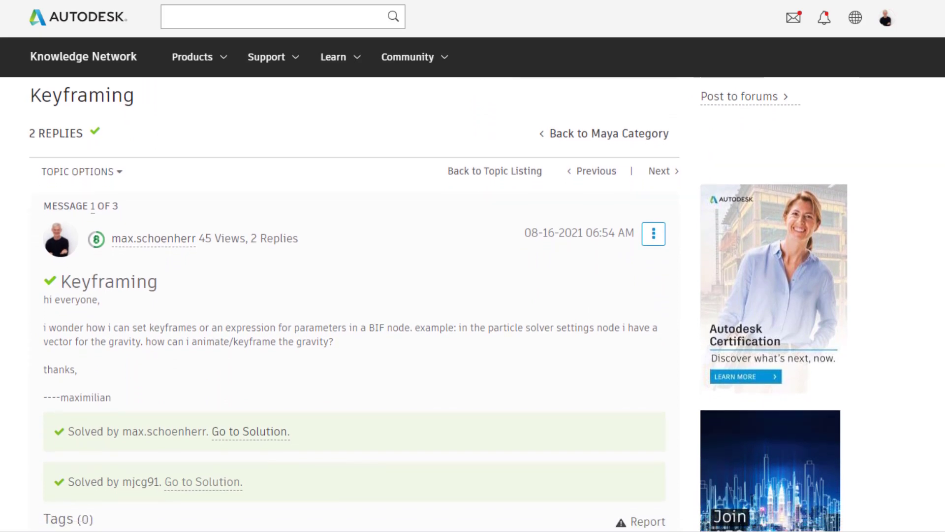
scroll(473, 295, "down", 3)
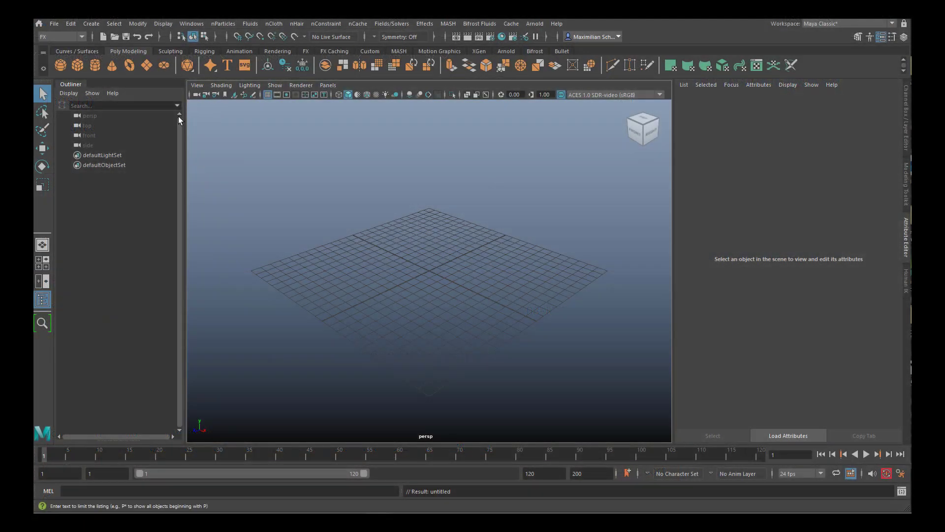
- Switch back to Maya, create a Super Ellipse polygon shape, and randomize it in its polySuperShape1 attributes
right_click(209, 64)
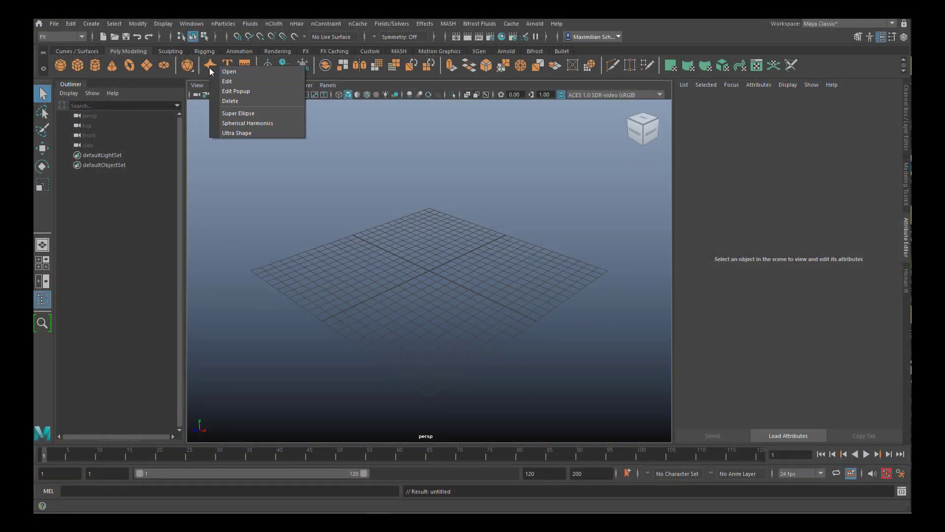
left_click(232, 112)
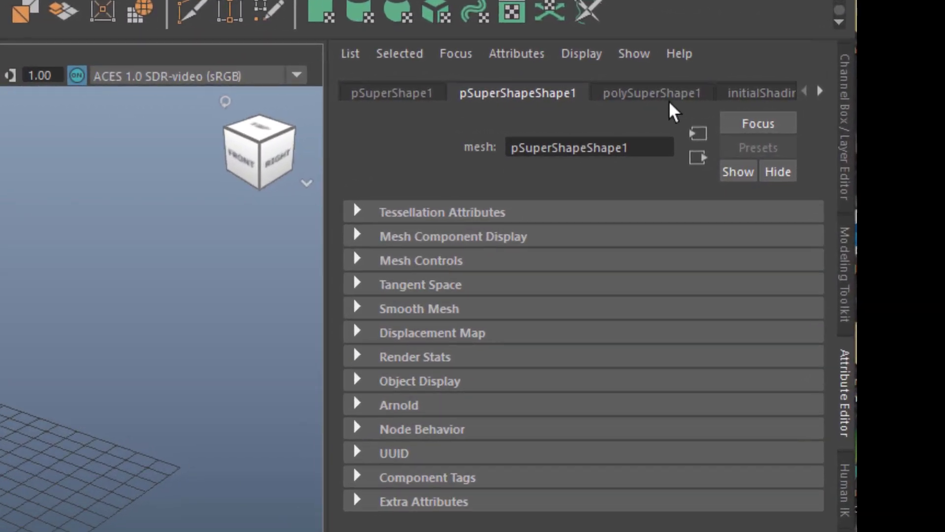
key("ctrl+a")
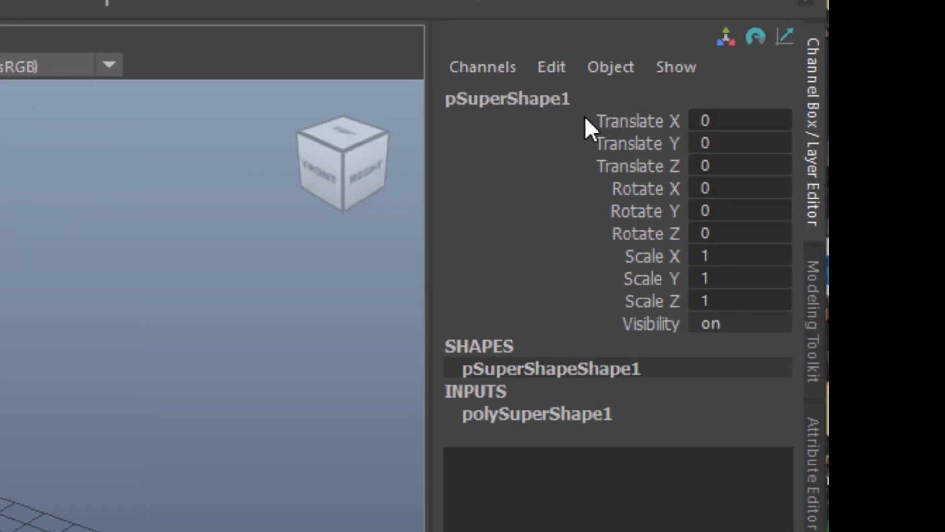
key("ctrl+a")
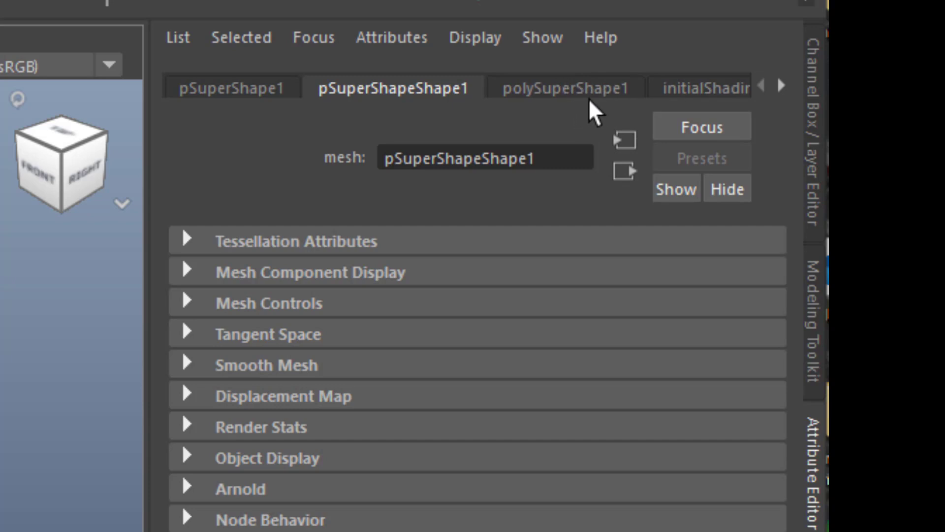
left_click(591, 91)
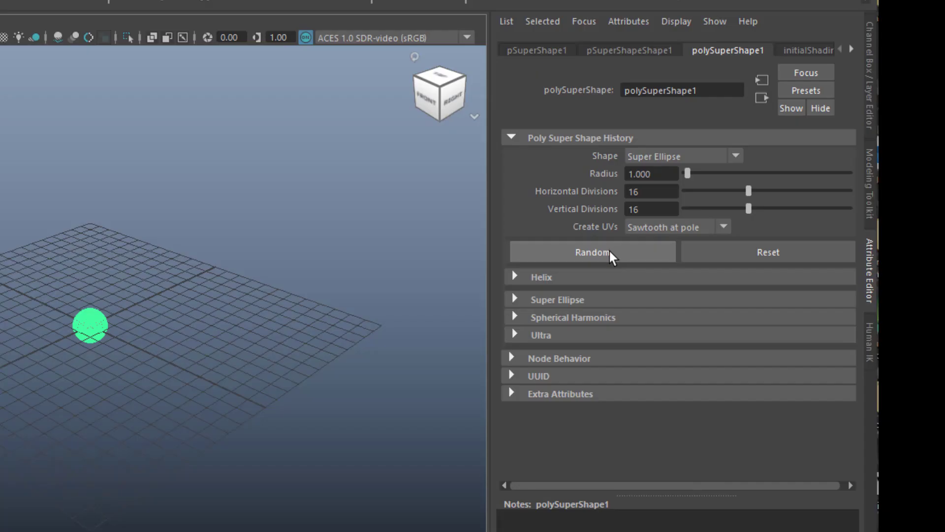
left_click(611, 249)
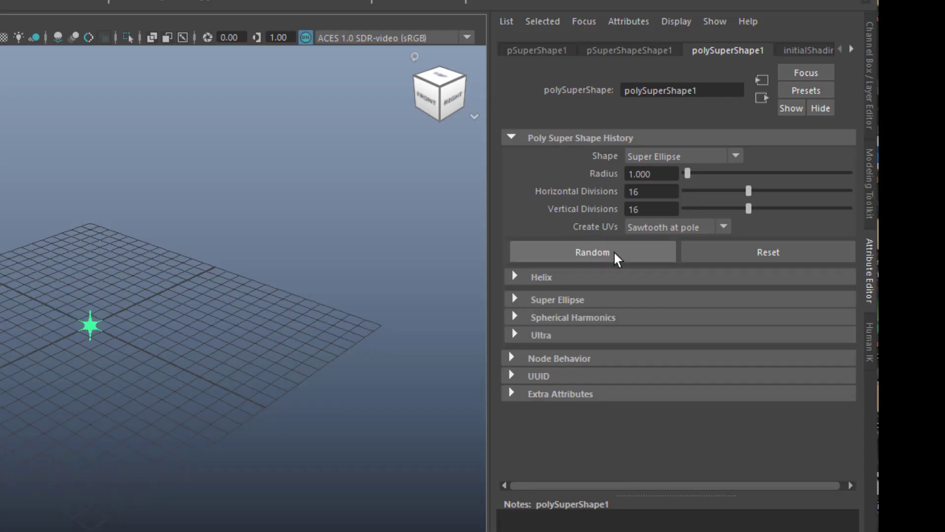
- Randomize the polySuperShape1 shape once more and move the super shape up so it floats above the grid
left_click(614, 250)
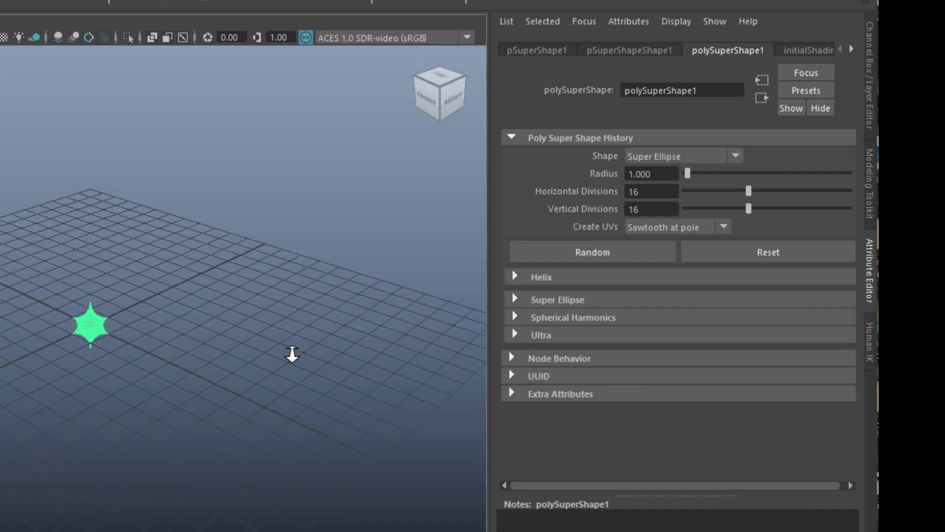
scroll(158, 386, "up", 5)
mouse_move(235, 394)
left_mouse_down("alt")
mouse_move(209, 399)
mouse_move(232, 393)
left_mouse_up("alt")
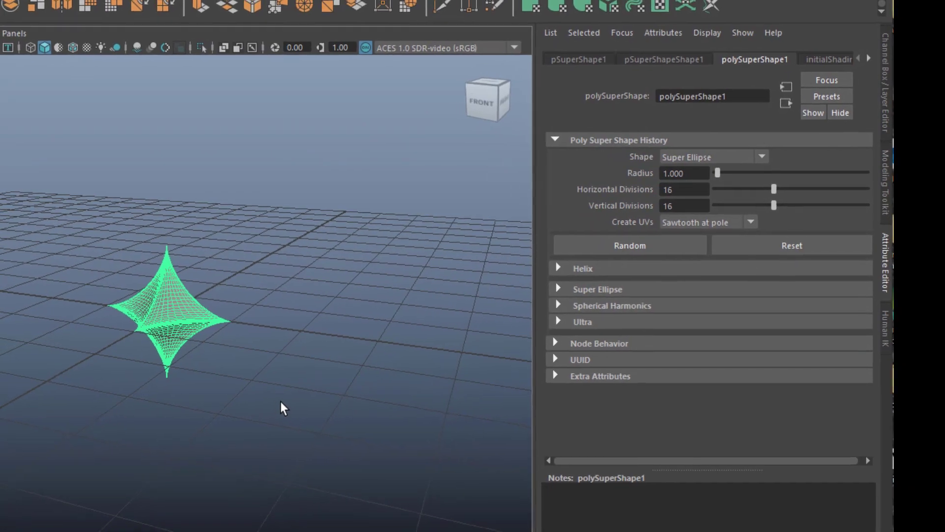
key("w")
left_click_drag(214, 274, 144, 161)
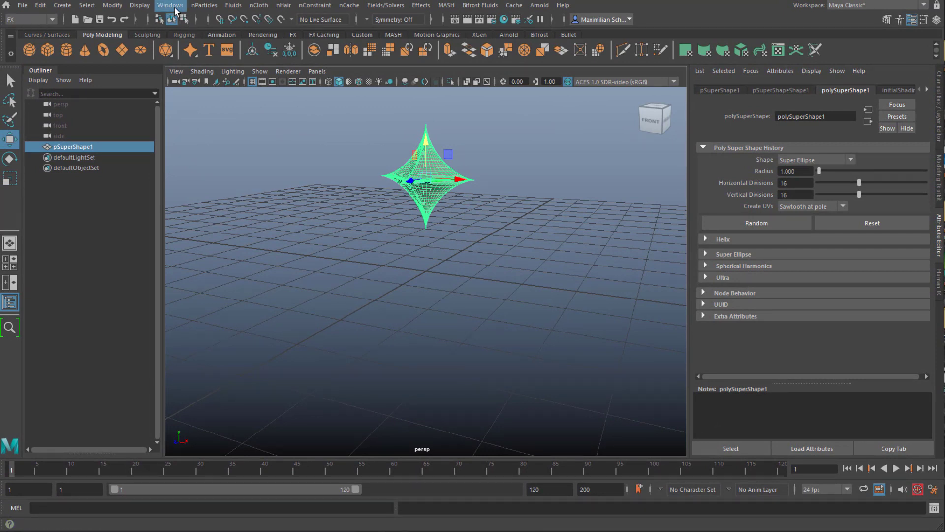
left_click(213, 11)
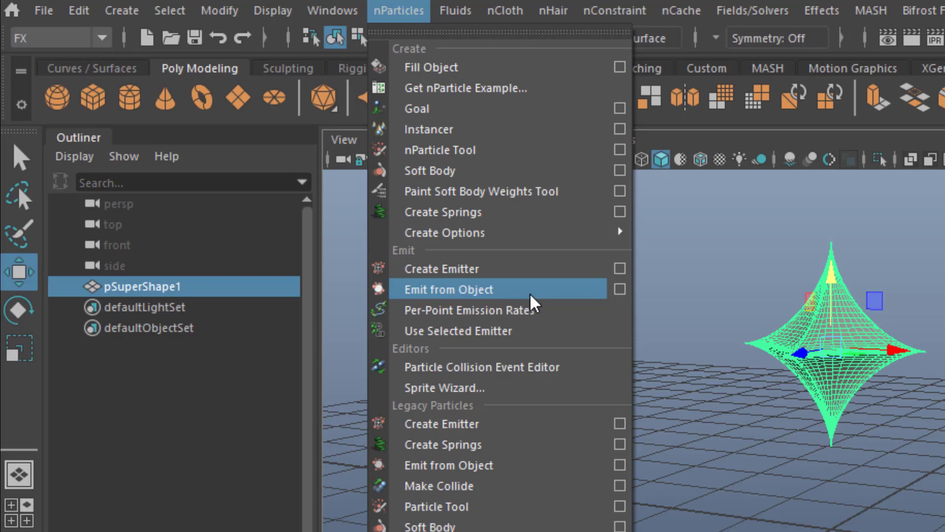
left_click(531, 296)
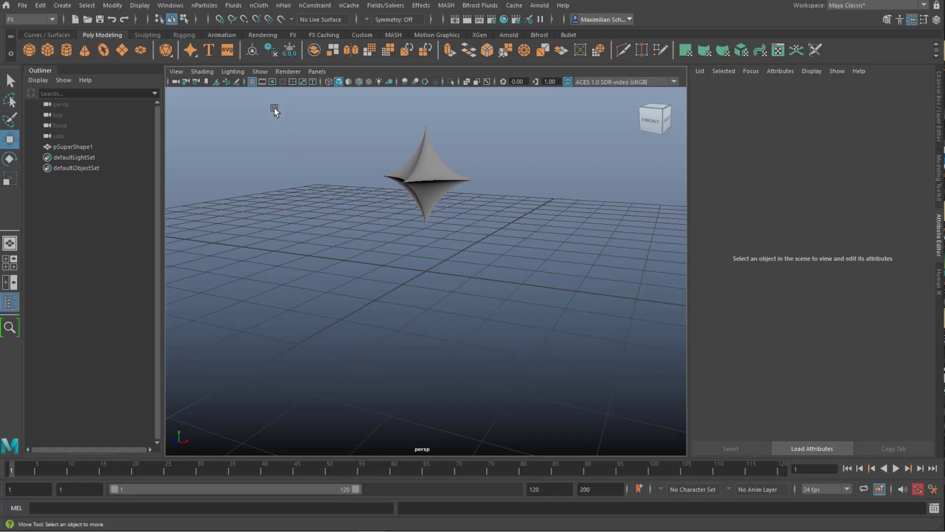
- Open the Bifrost Graph Editor and create a new graph
left_click(170, 5)
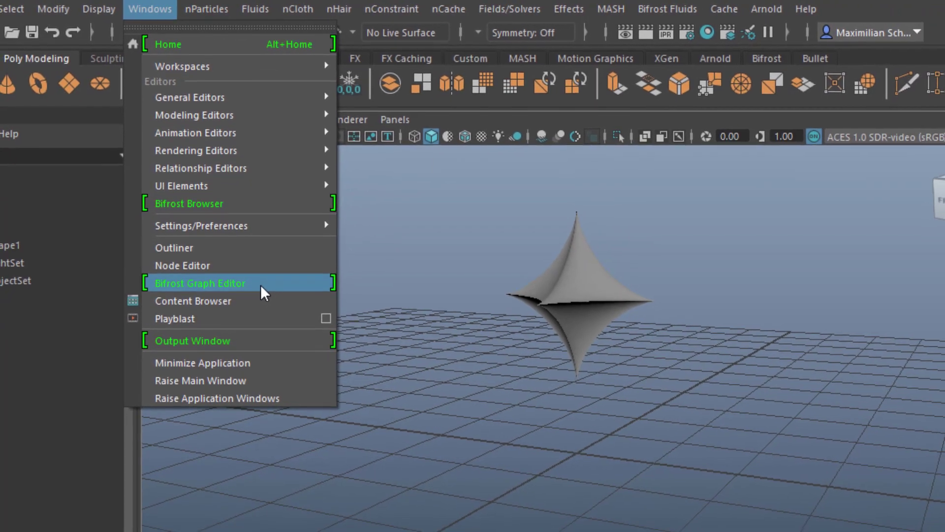
mouse_move(276, 234)
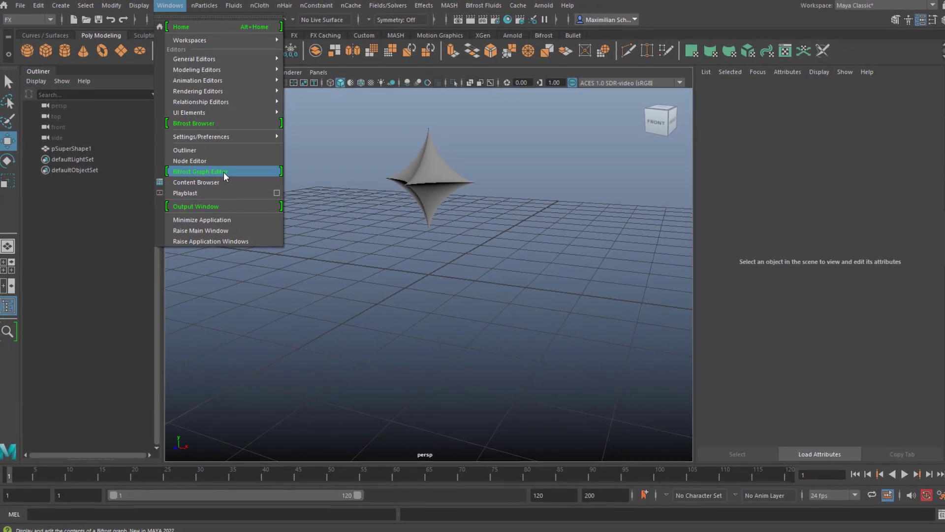
left_click(224, 173)
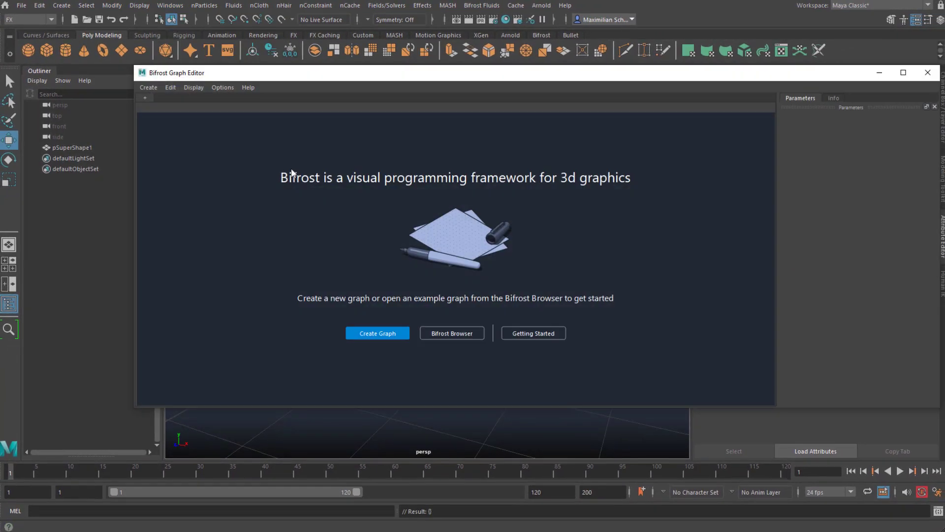
left_click(381, 331)
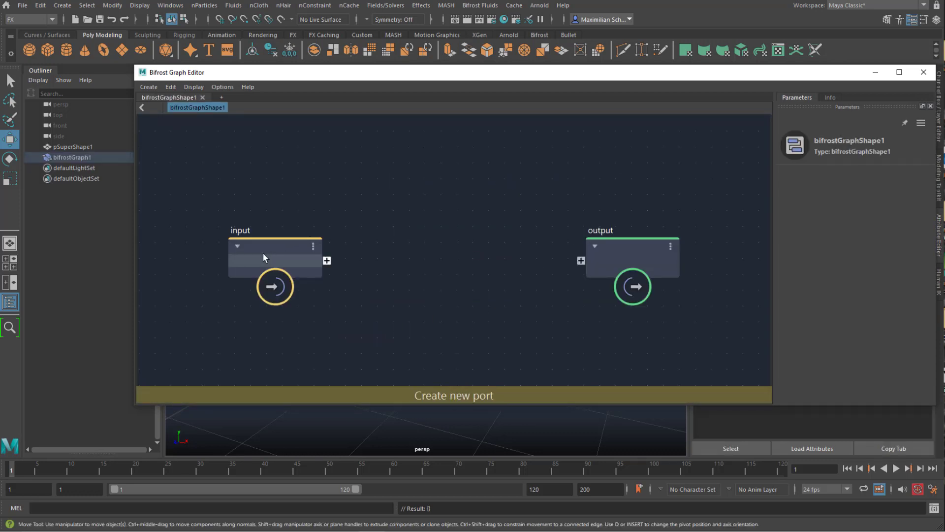
- Space the graph's input and output nodes further apart and bring pSuperShape1 into the graph as a mesh input
left_click_drag(263, 253, 224, 294)
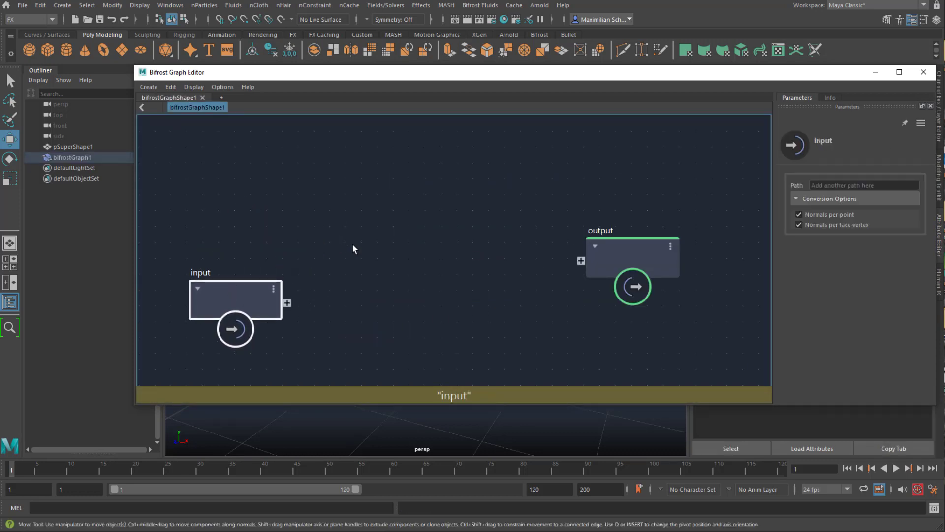
left_click_drag(633, 252, 673, 253)
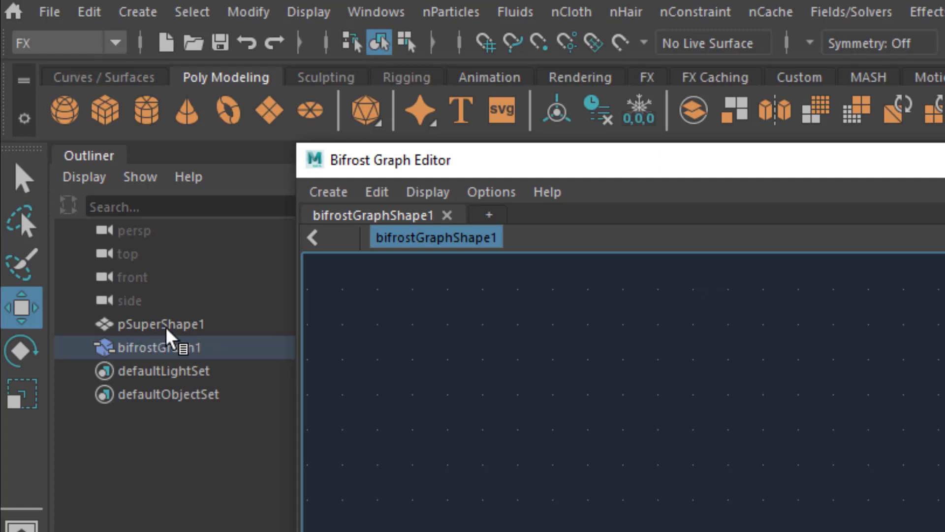
left_click(166, 329)
left_click_drag(163, 335, 566, 413)
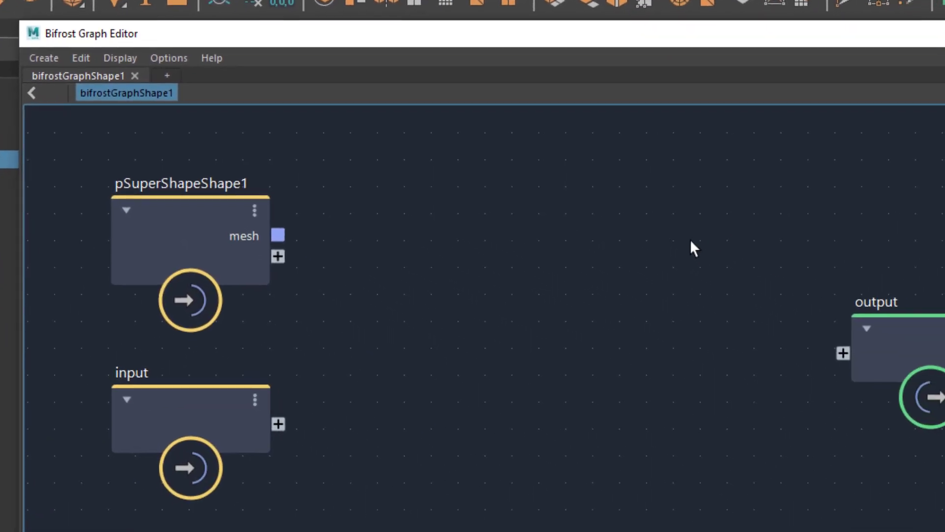
- Add a source_particles node beside pSuperShapeShape1 and connect the mesh output to its geometry port
key("Tab")
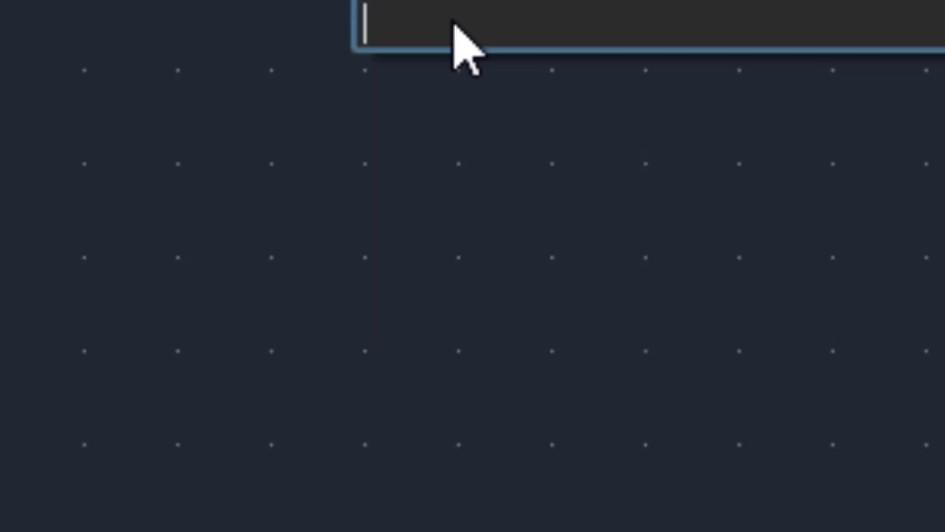
type("particle")
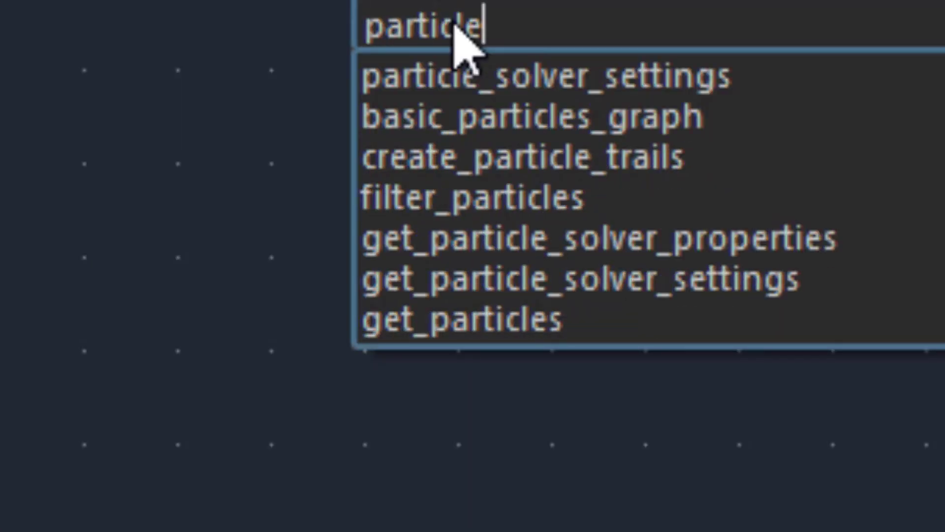
scroll(813, 229, "down", 2)
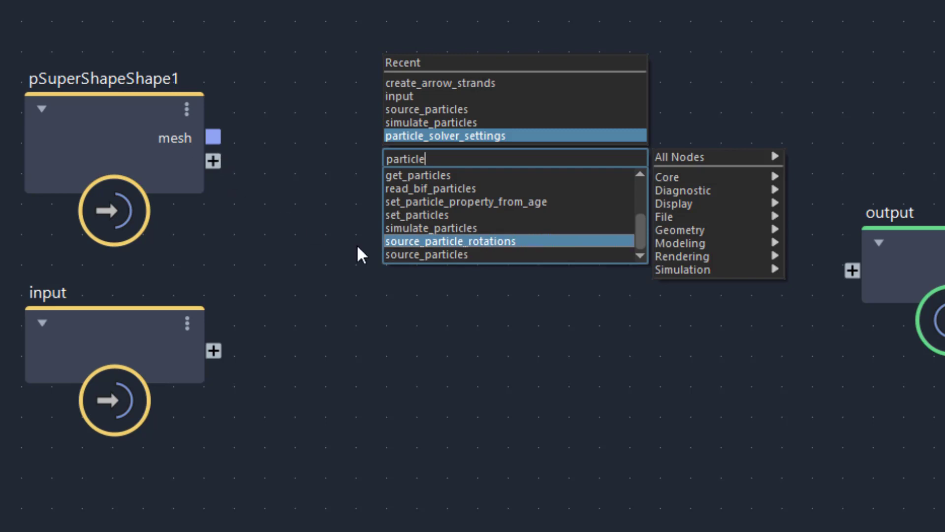
left_click(413, 255)
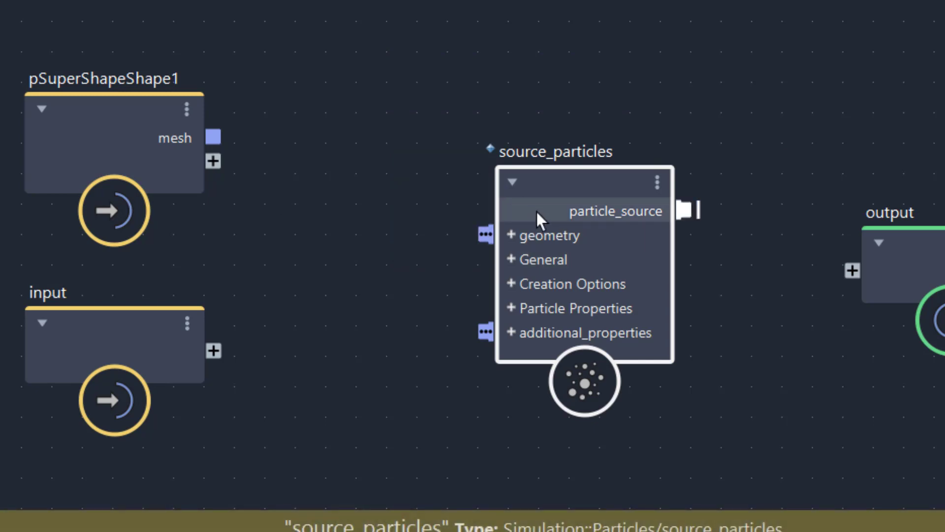
left_click_drag(536, 210, 361, 115)
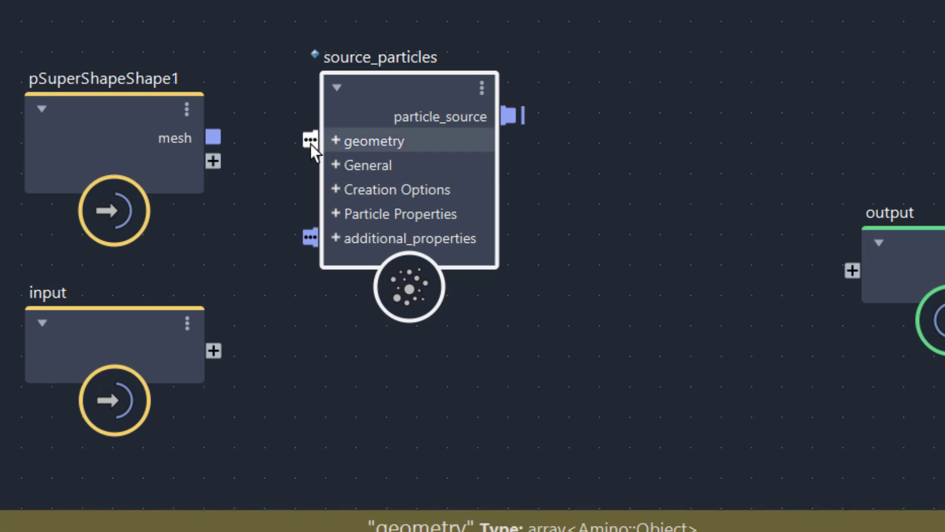
left_click_drag(219, 138, 307, 141)
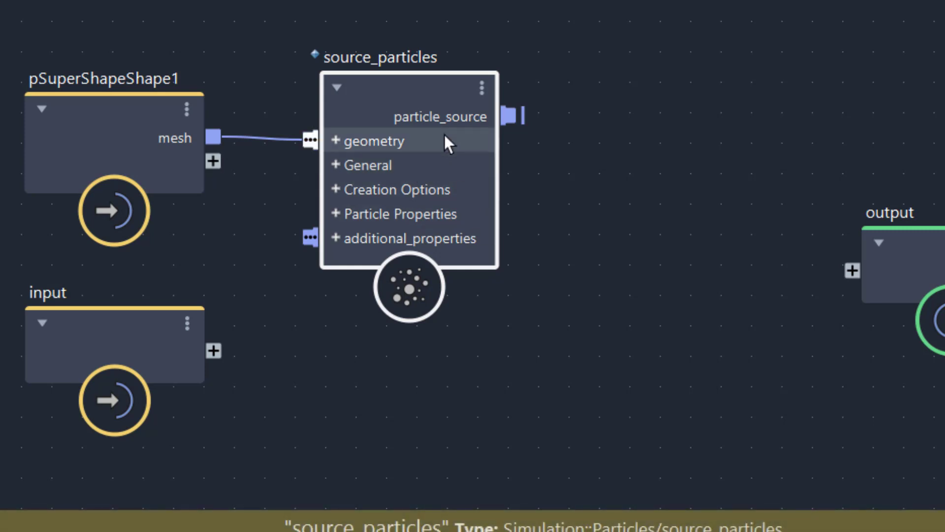
left_click_drag(421, 78, 435, 90)
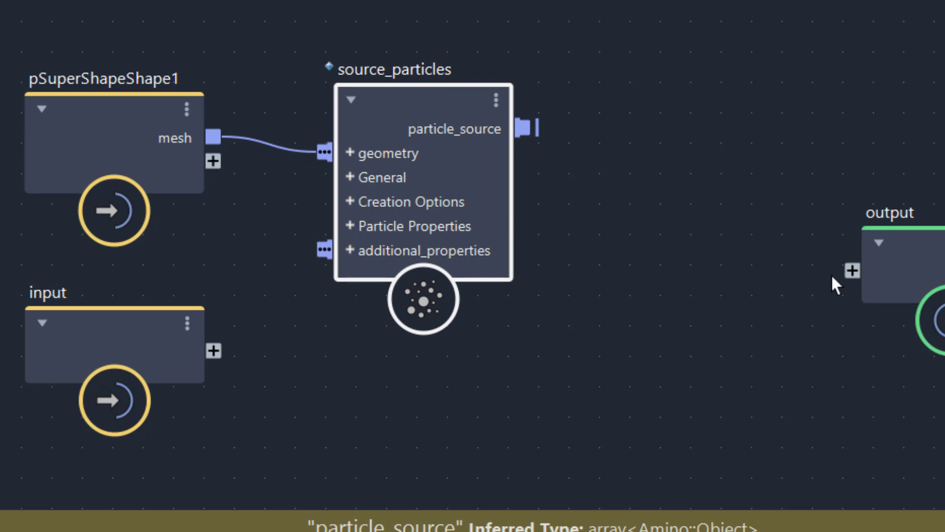
left_click(654, 183)
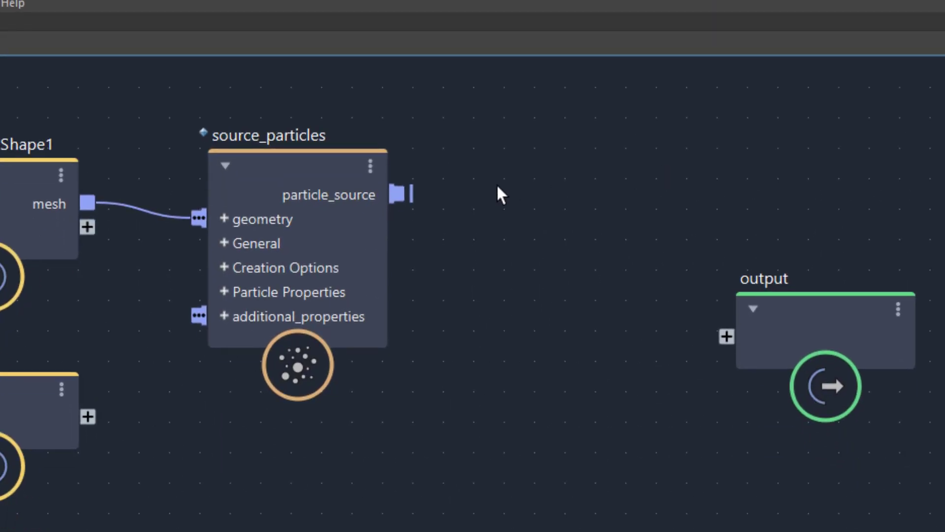
- Add a simulate_particles node and place it between source_particles and the output node
key("Tab")
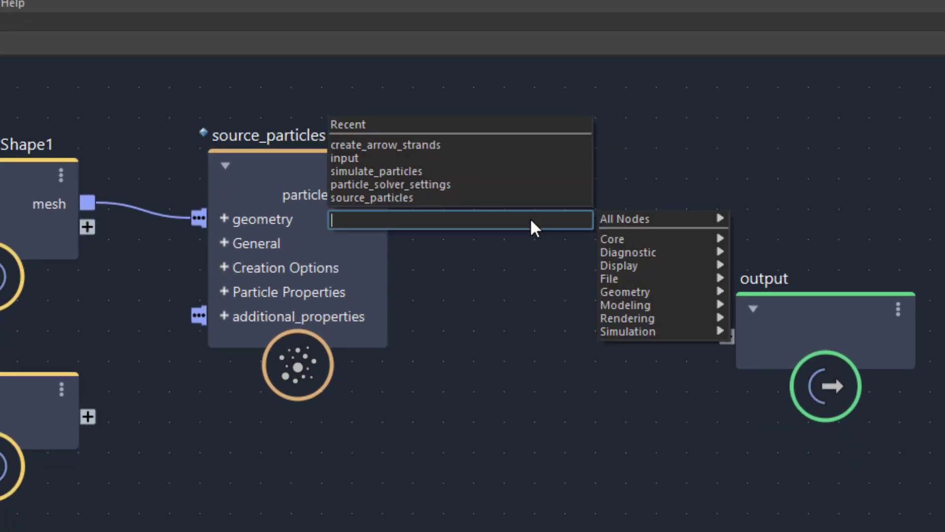
type("simulate")
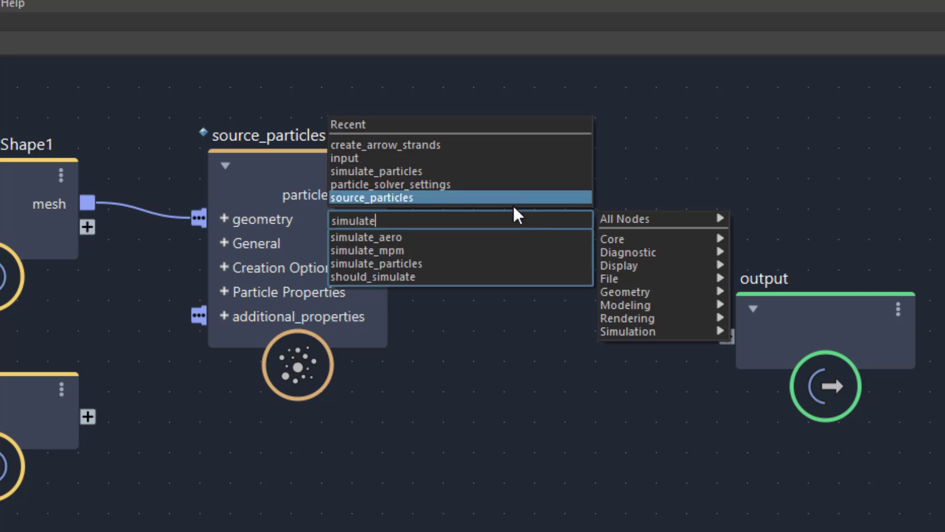
left_click(441, 257)
left_click_drag(535, 248, 604, 152)
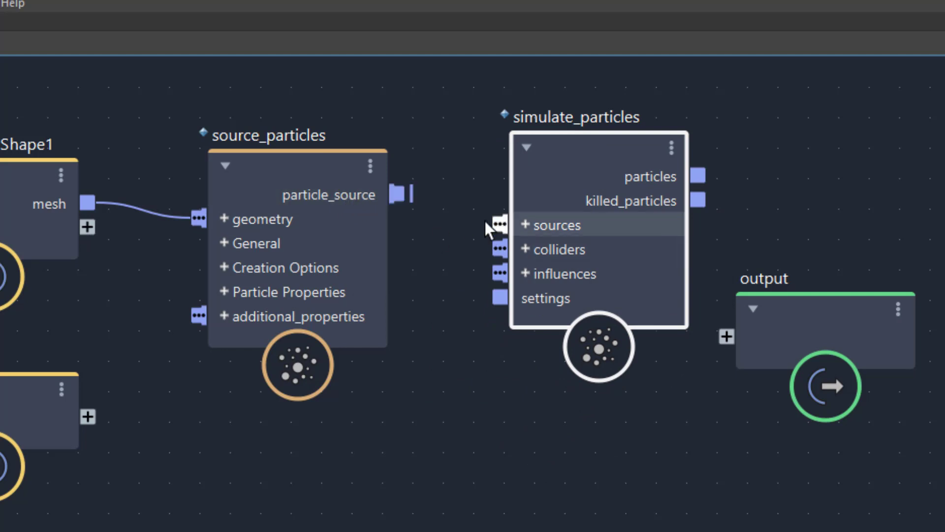
- Connect particle_source to the sources of simulate_particles and feed its particles port into the output node
left_click_drag(411, 193, 491, 211)
left_click_drag(826, 318, 853, 289)
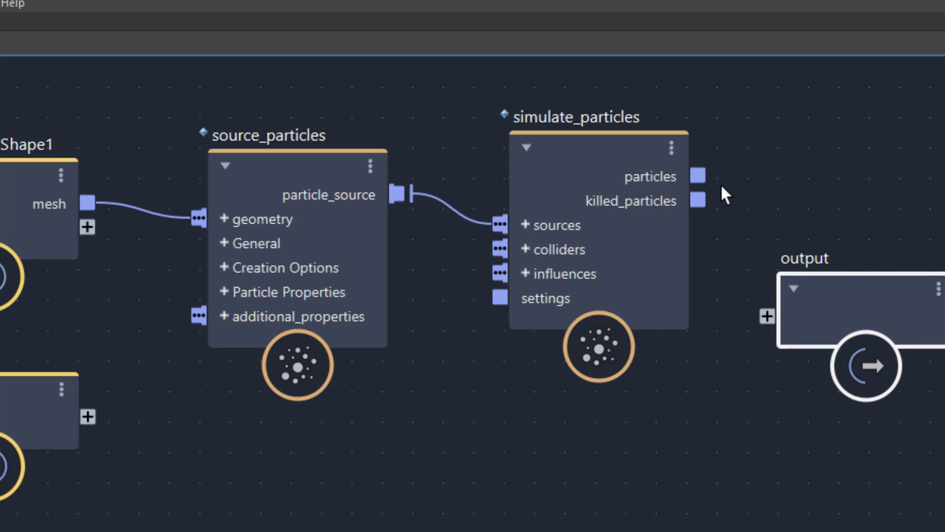
left_click_drag(698, 176, 767, 316)
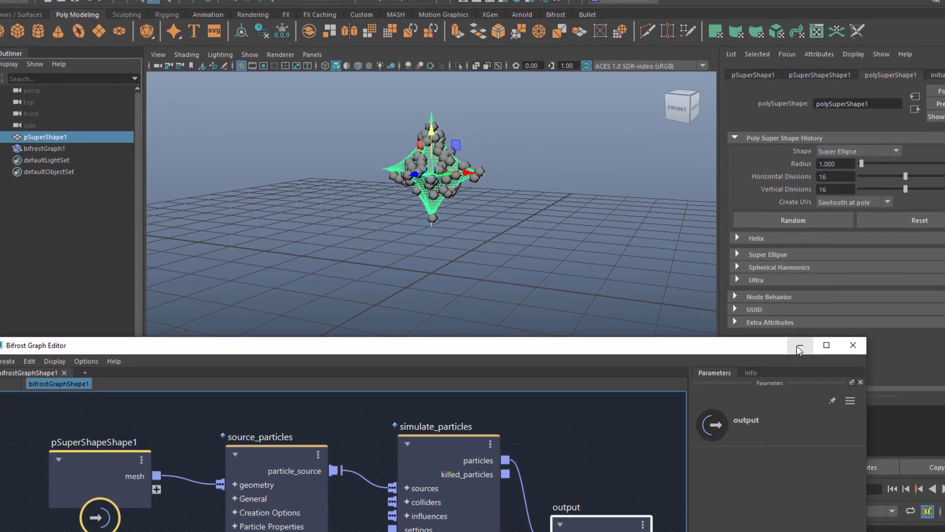
- Clear the graph editor from view and play the particle simulation, rewinding to the first frame for a second run
left_click(799, 346)
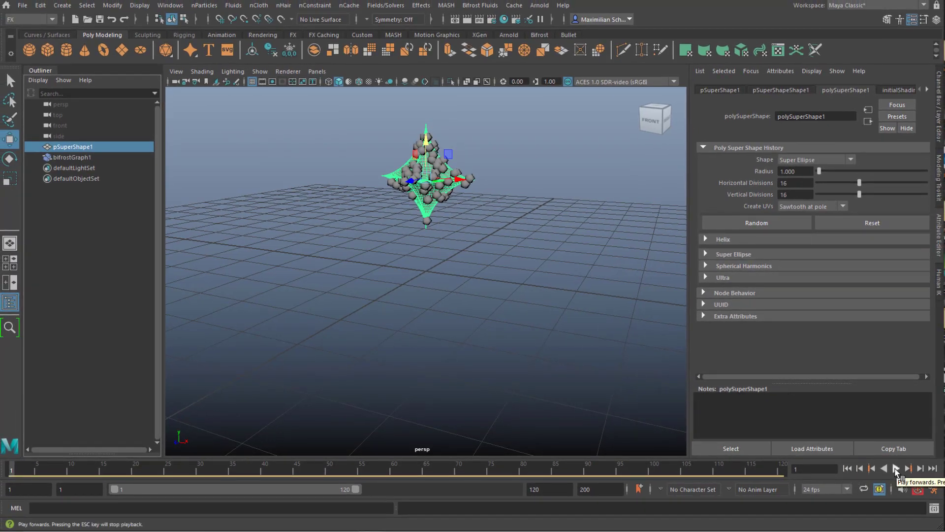
left_click(897, 468)
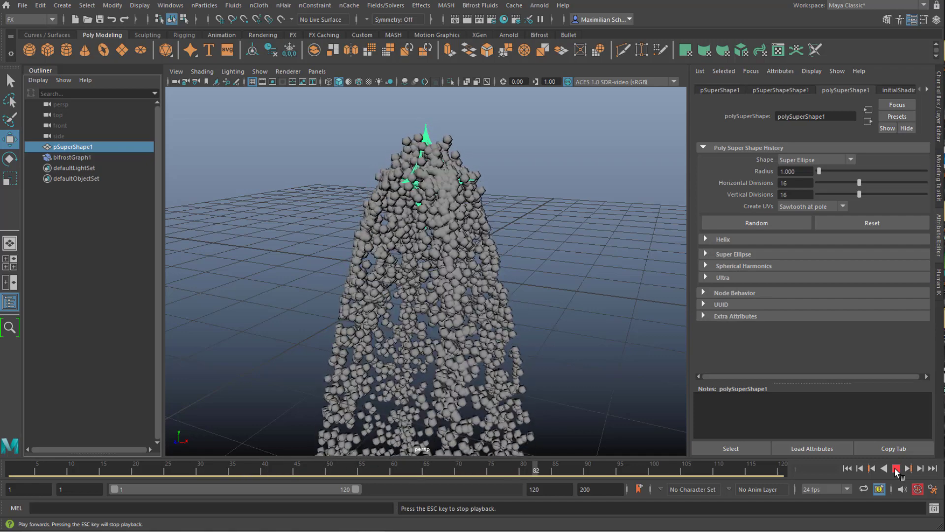
left_click(896, 468)
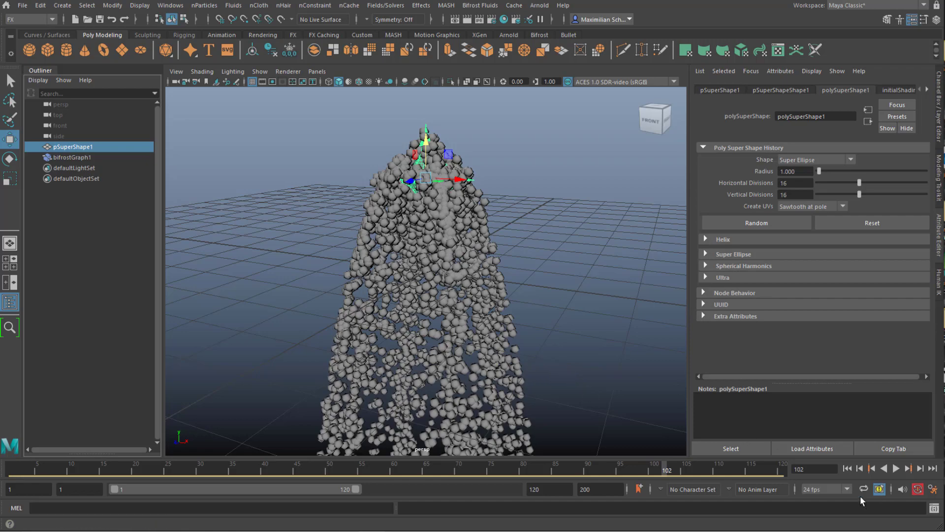
left_click(847, 468)
left_click(895, 469)
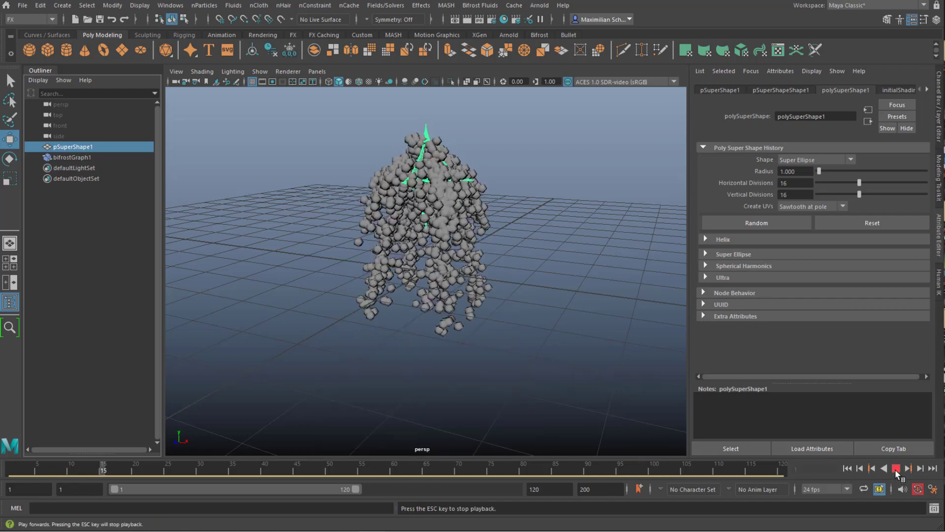
left_click(896, 469)
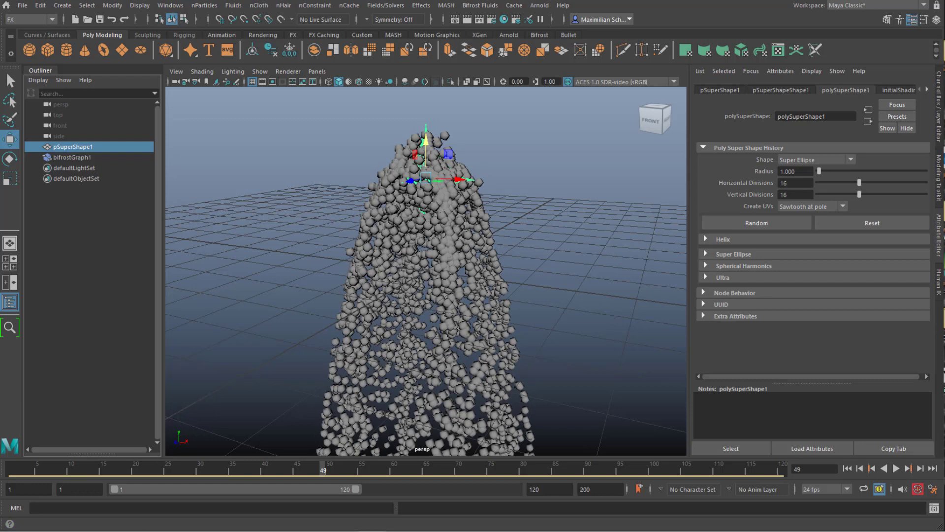
- Bring back the graph editor and review the General, Creation Options and Particle Properties parameters of source_particles
left_click_drag(424, 343, 463, 87)
left_click(169, 179)
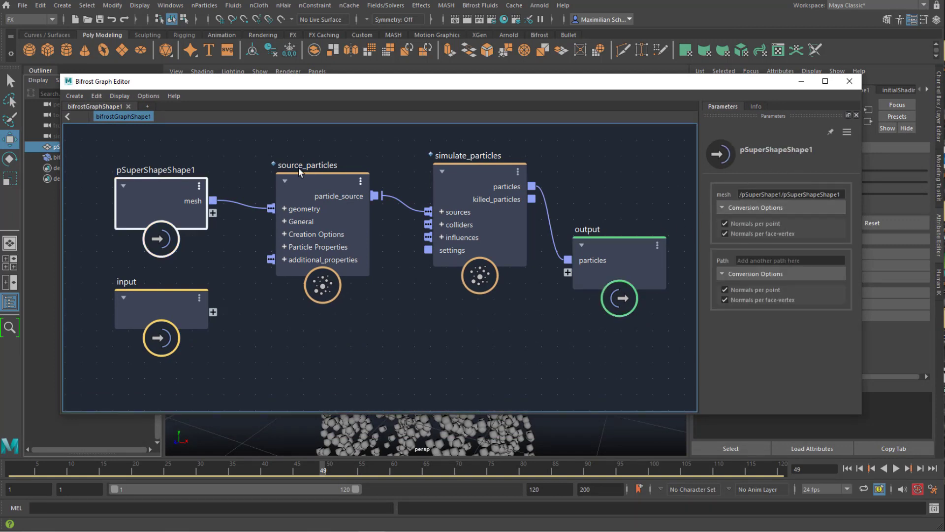
left_click(308, 181)
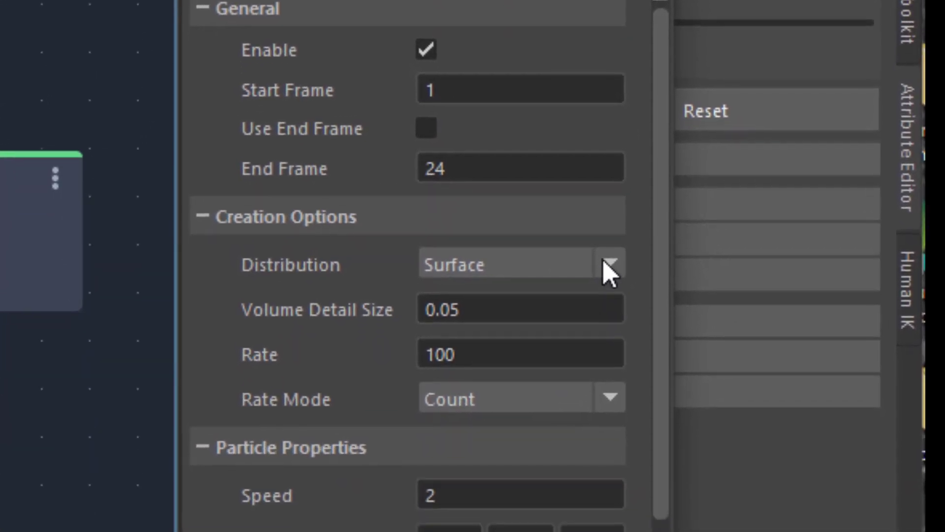
left_click(613, 309)
left_click(601, 266)
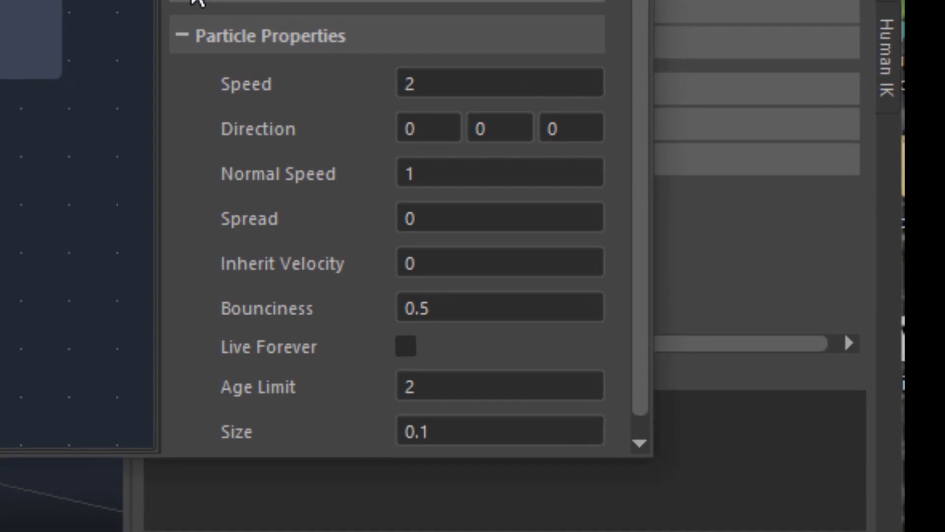
left_click(197, 86)
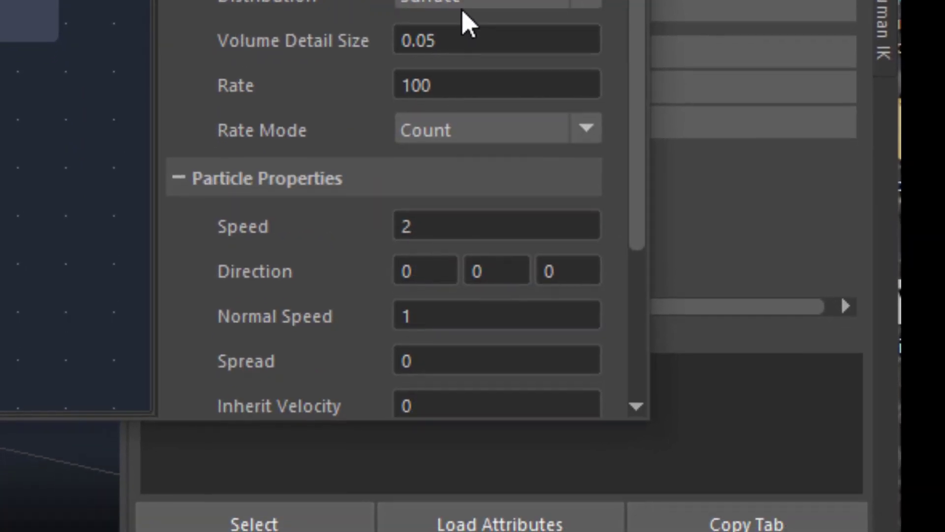
scroll(467, 39, "down", 4)
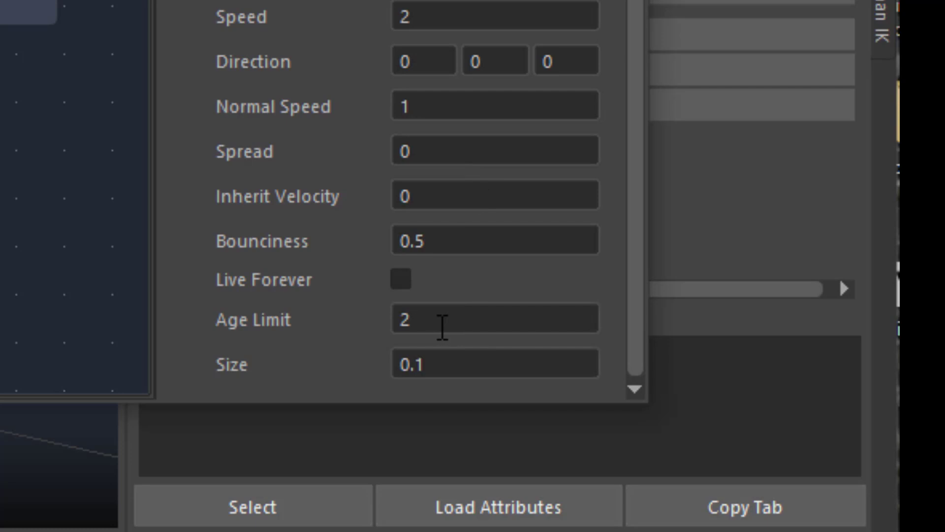
- Set the particle Size of source_particles to 0.05, then clear the graph editor from view and play the simulation
left_click(451, 368)
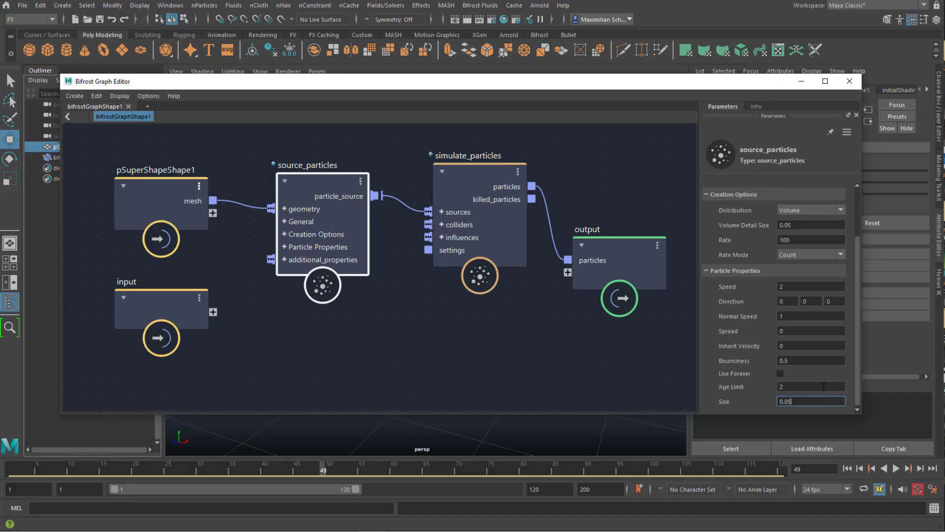
key("Return")
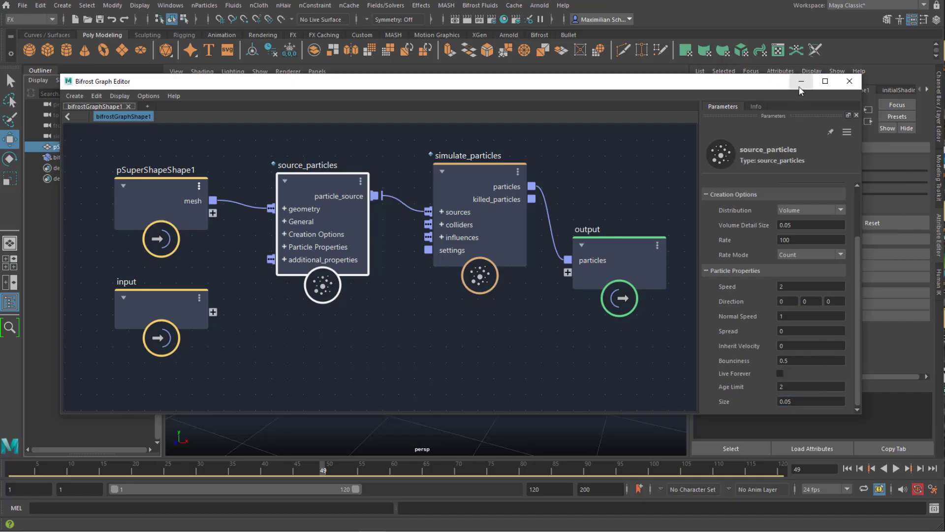
left_click(802, 81)
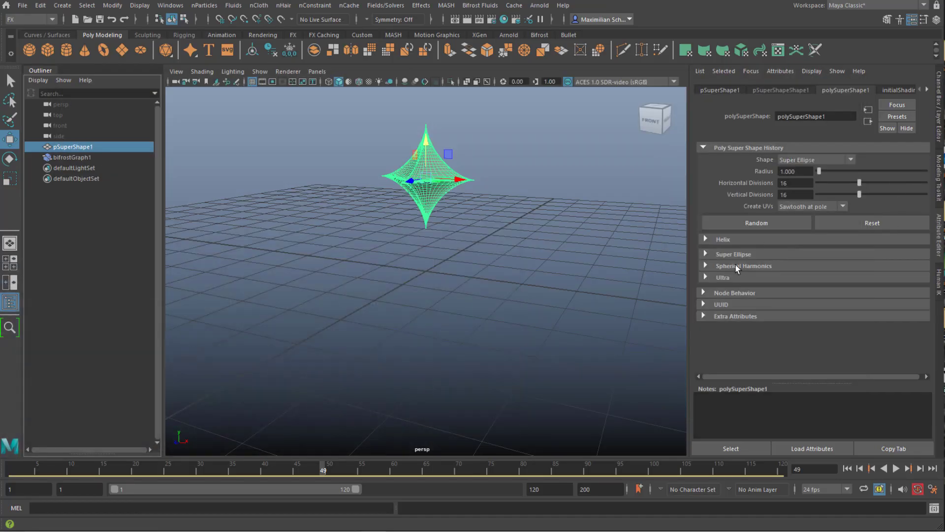
left_click(895, 469)
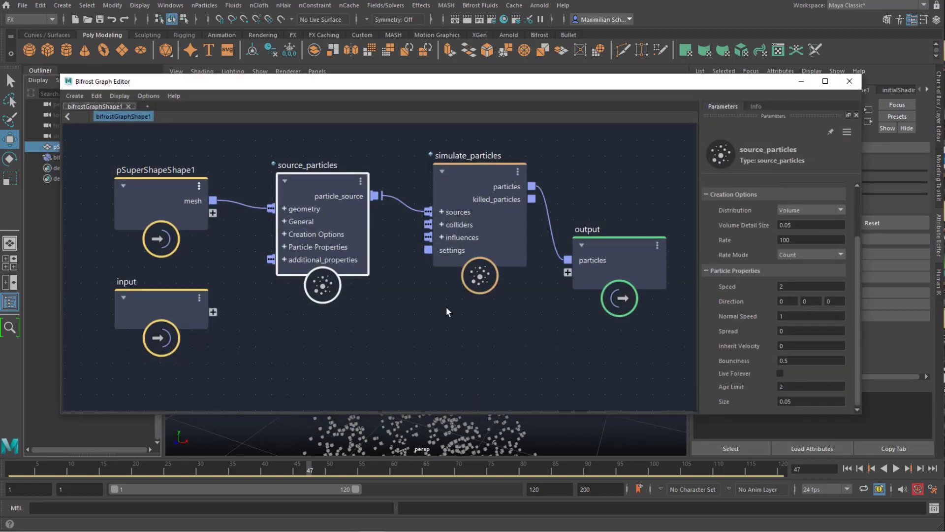
- Add a particle_solver_settings node and connect its solver_settings output to the settings port of simulate_particles
left_click(495, 183)
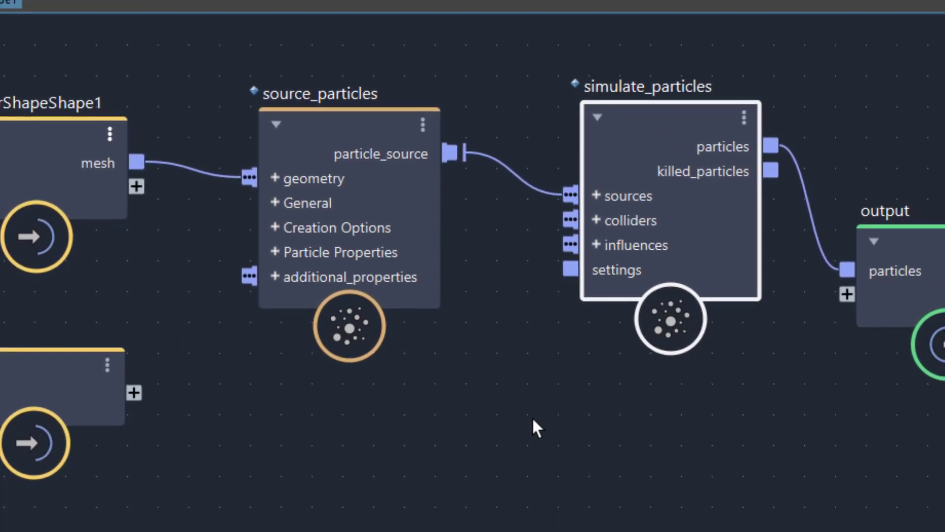
left_click(510, 424)
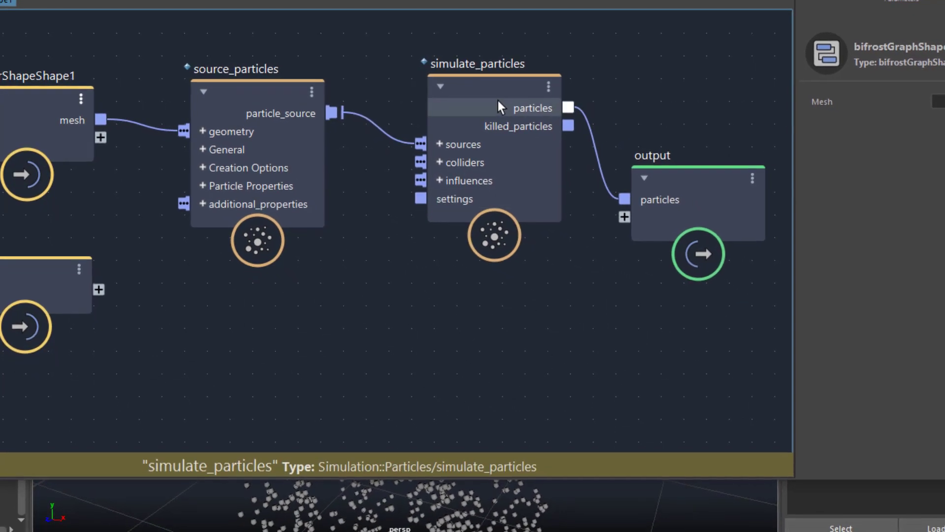
left_click(512, 93)
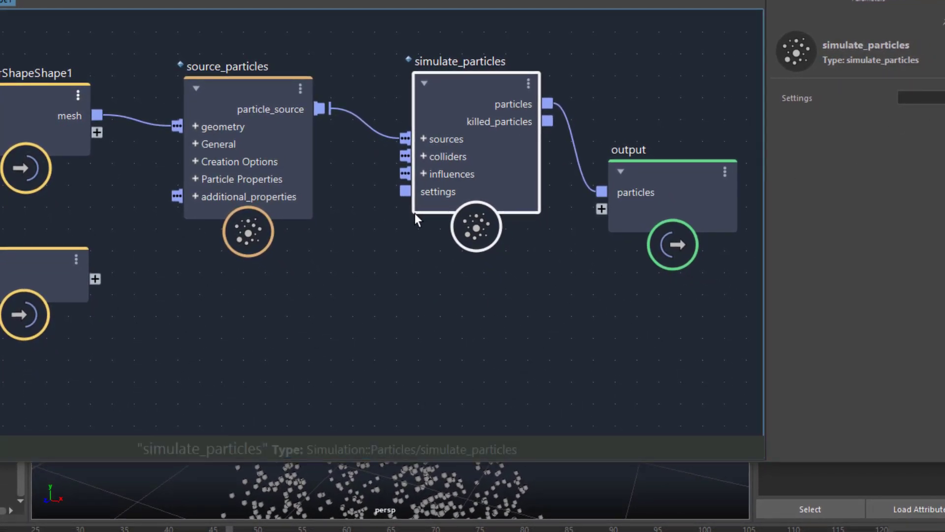
left_click(391, 314)
key("Tab")
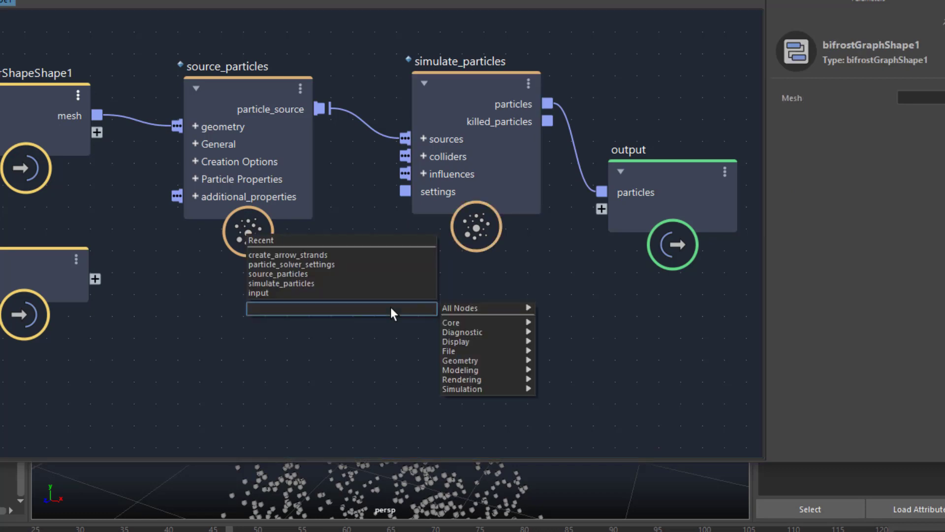
type("settings")
scroll(367, 342, "down", 2)
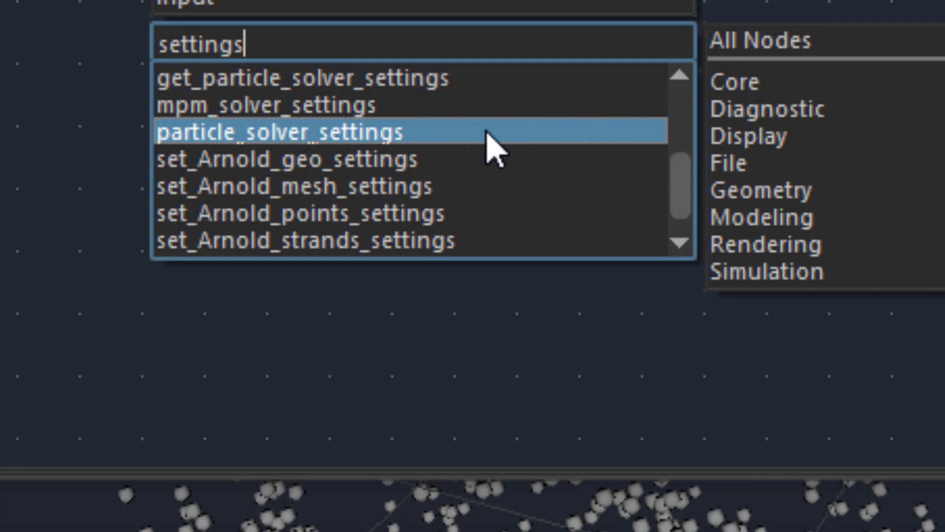
left_click(490, 139)
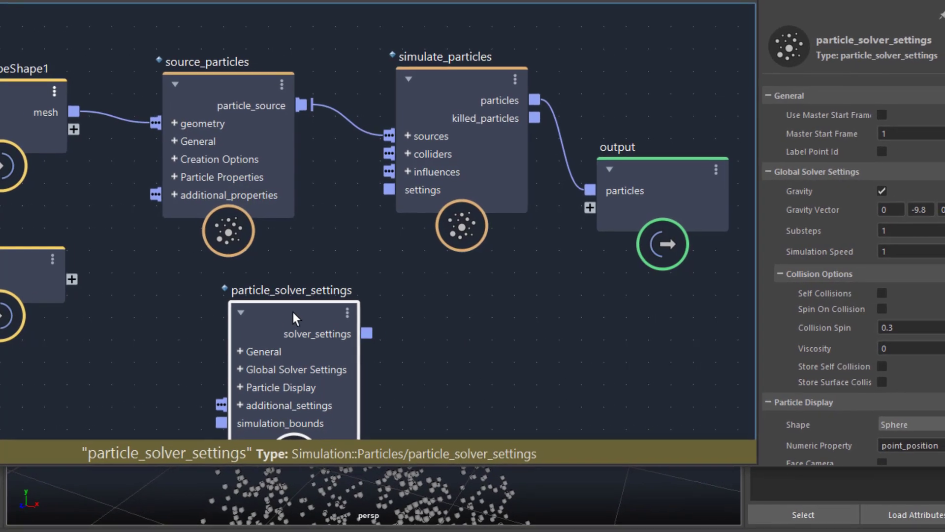
left_click_drag(367, 334, 383, 211)
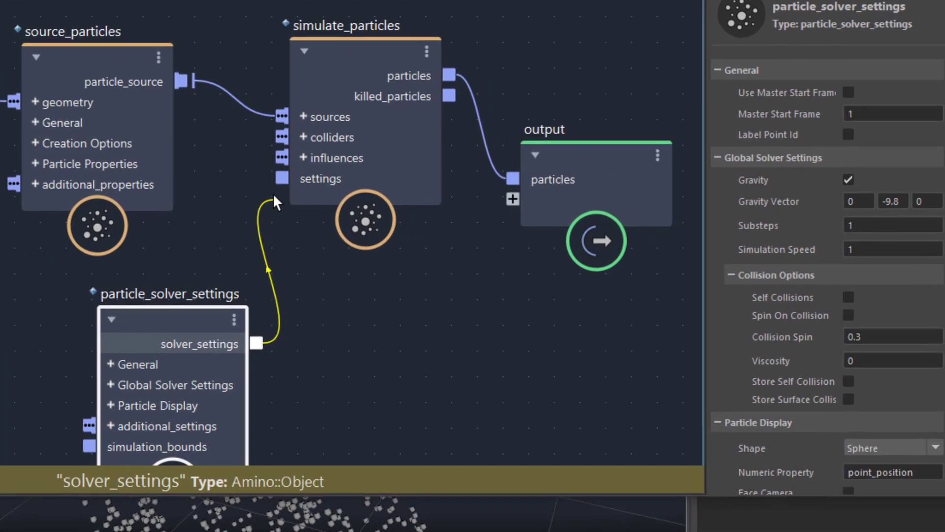
left_click_drag(273, 193, 281, 178)
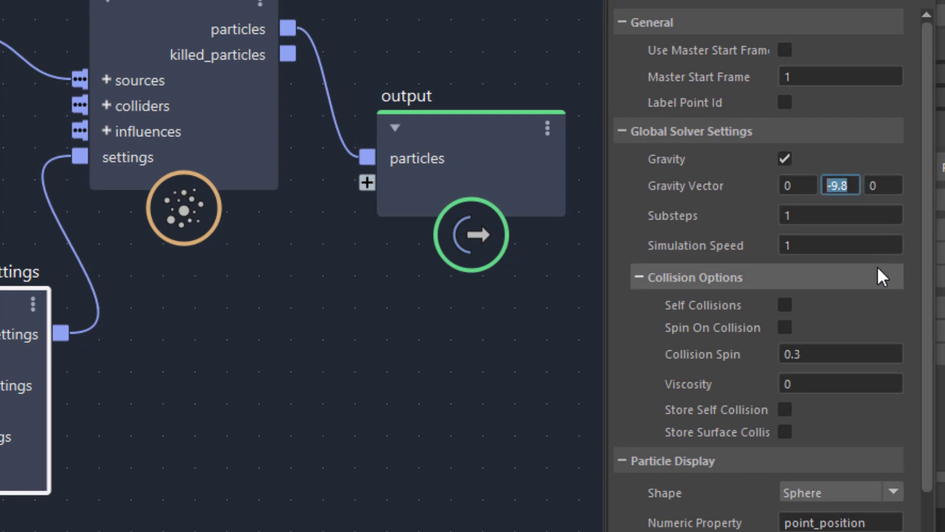
- Set the Y component of the Gravity Vector to 0 and reposition the particle_solver_settings and simulate_particles nodes for a tidier layout
type("0")
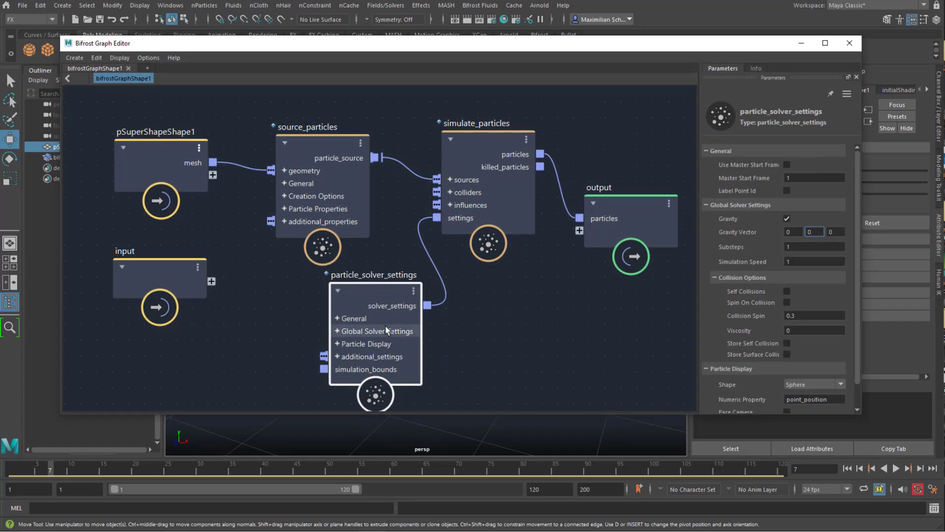
mouse_move(378, 294)
left_mouse_down()
mouse_move(407, 351)
mouse_move(394, 290)
left_mouse_up()
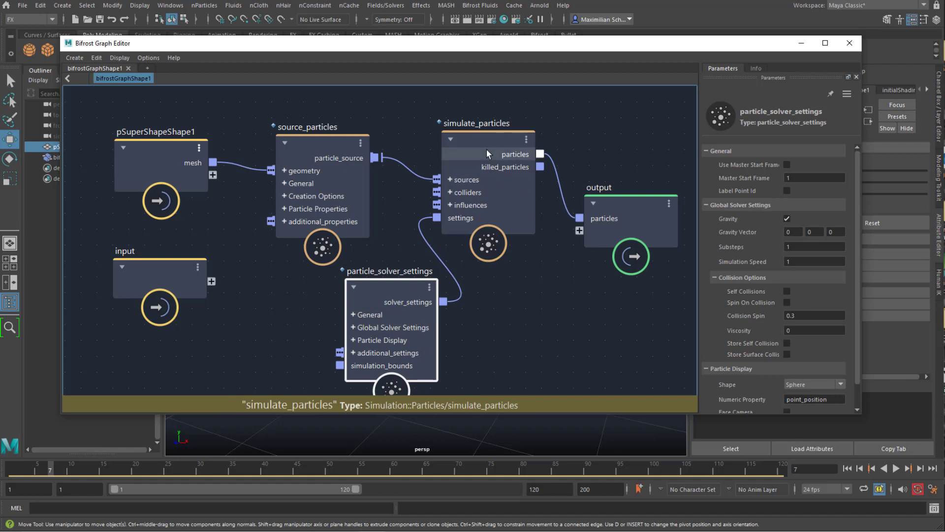
mouse_move(488, 151)
left_mouse_down()
mouse_move(501, 150)
mouse_move(495, 145)
left_mouse_up()
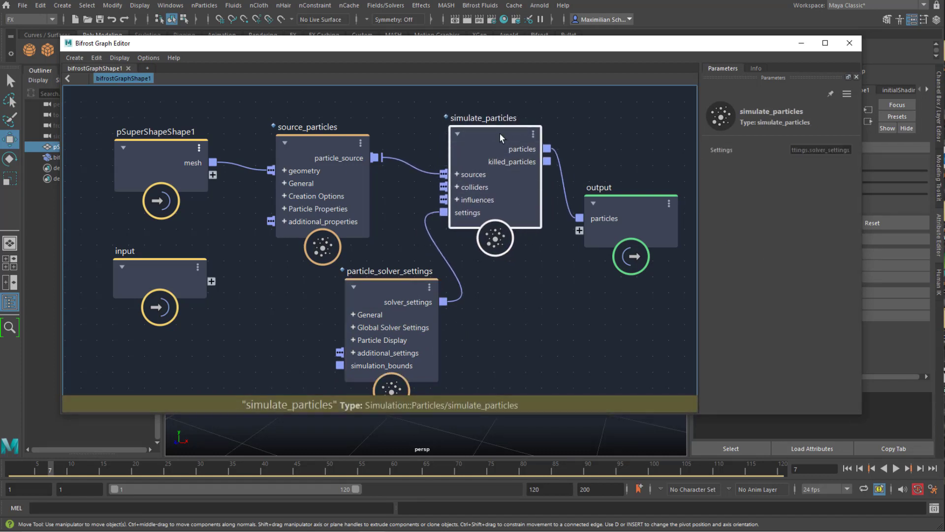
mouse_move(497, 144)
left_mouse_down()
mouse_move(505, 142)
mouse_move(498, 139)
left_mouse_up()
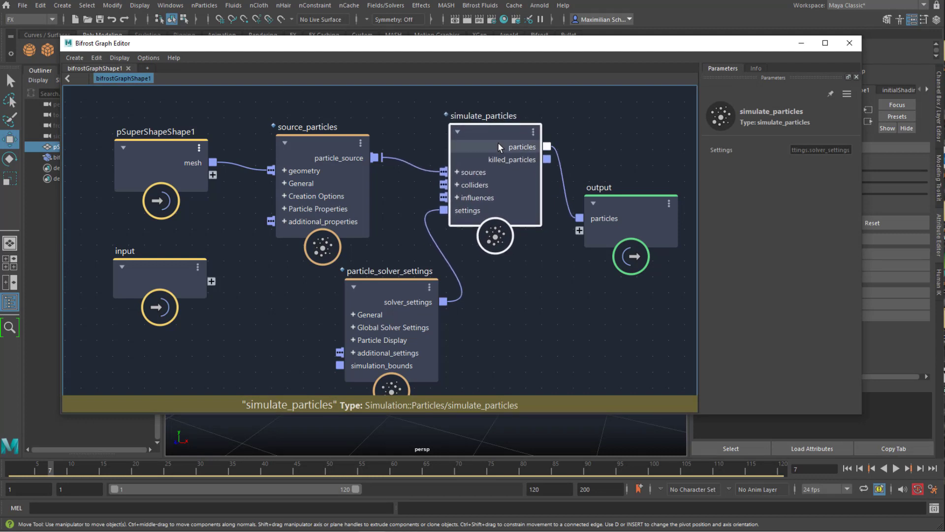
- Look inside the simulate_particles compound and its nested solve_particles compound, and return to the top level of the graph
double_click(498, 239)
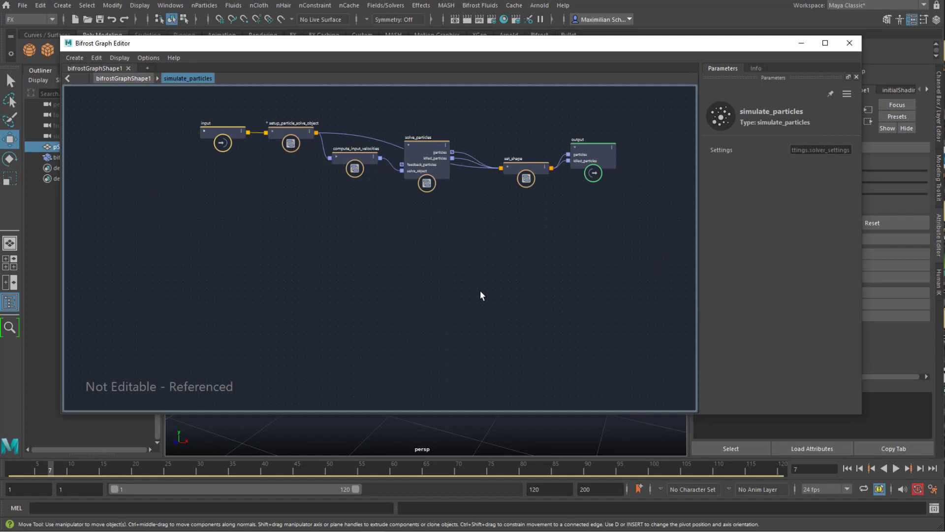
key("f")
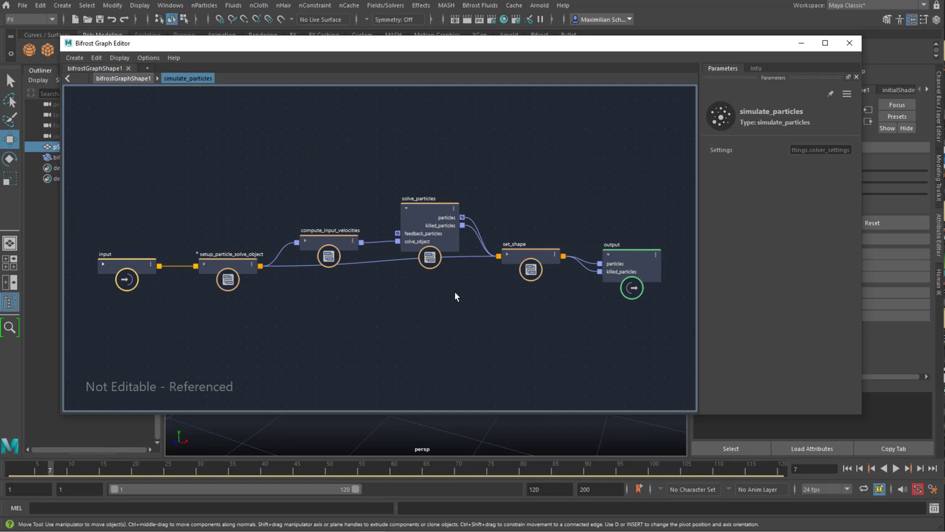
double_click(428, 232)
left_click(234, 271)
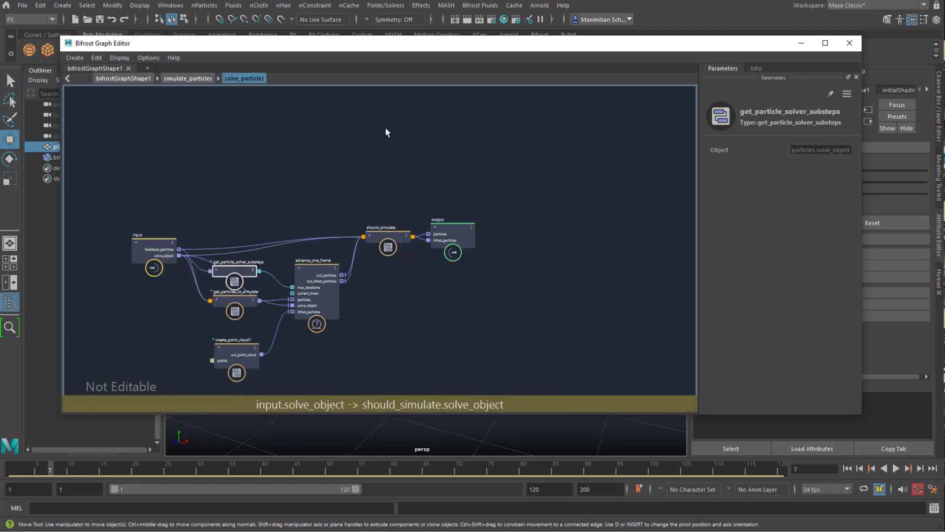
left_click(122, 78)
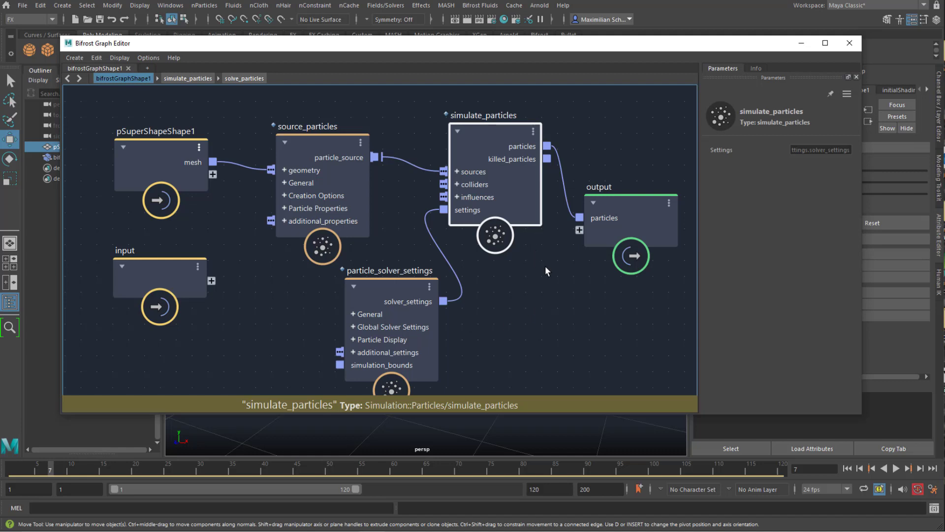
- Expand Global Solver Settings on the particle_solver_settings node and connect the input node to its gravity_vector port
left_click(398, 282)
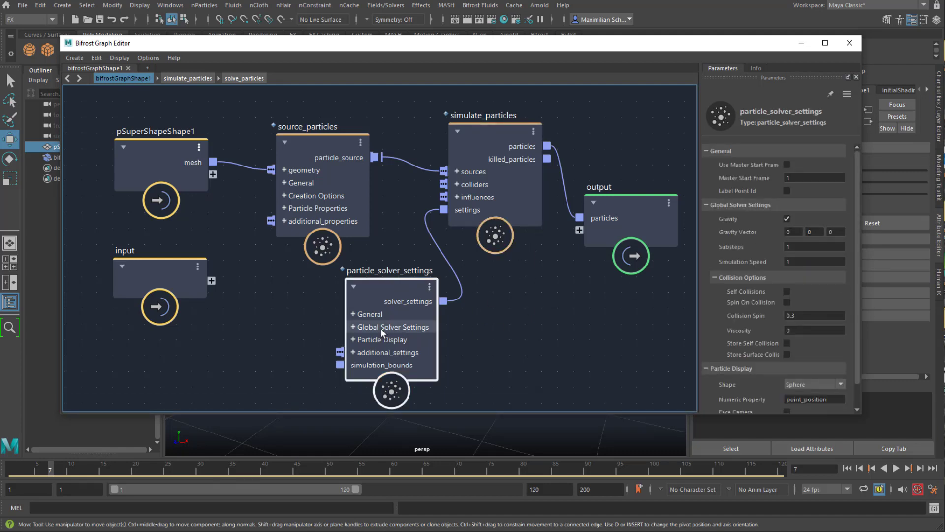
left_click_drag(158, 270, 155, 274)
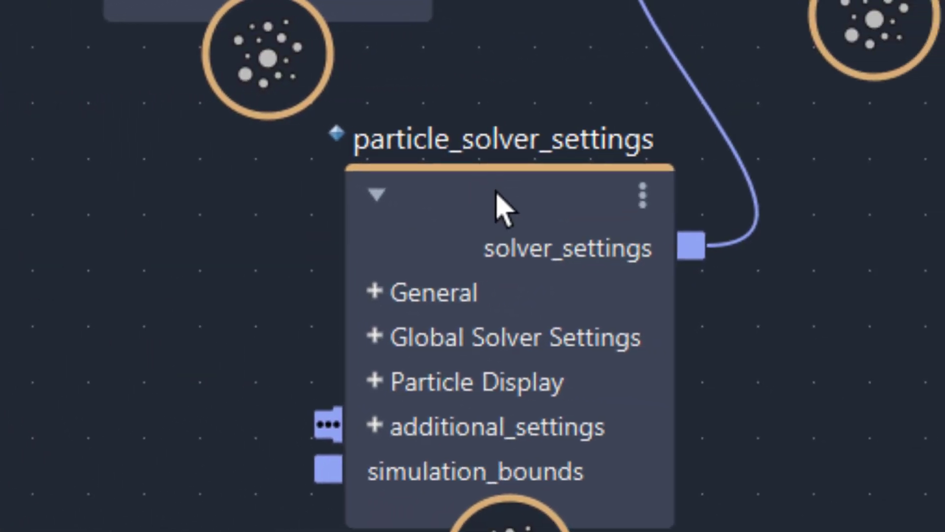
left_click_drag(574, 214, 629, 117)
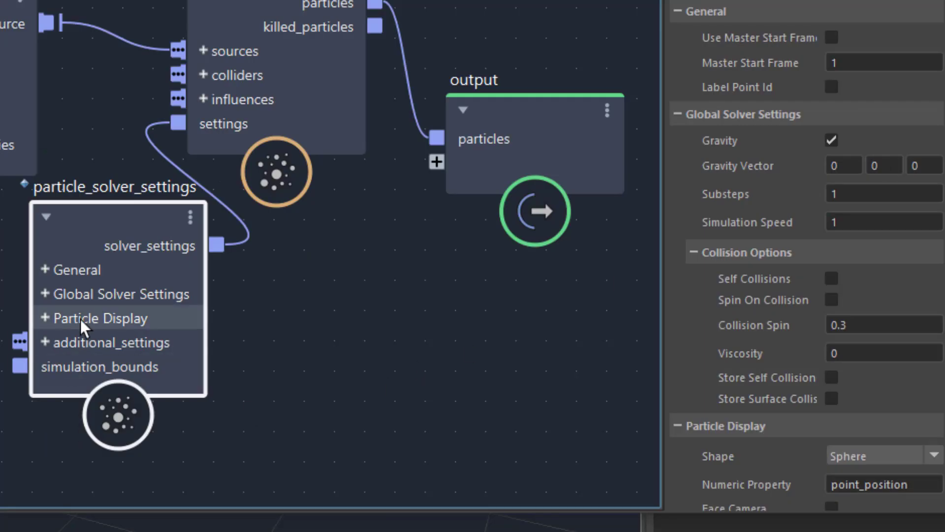
left_click(45, 270)
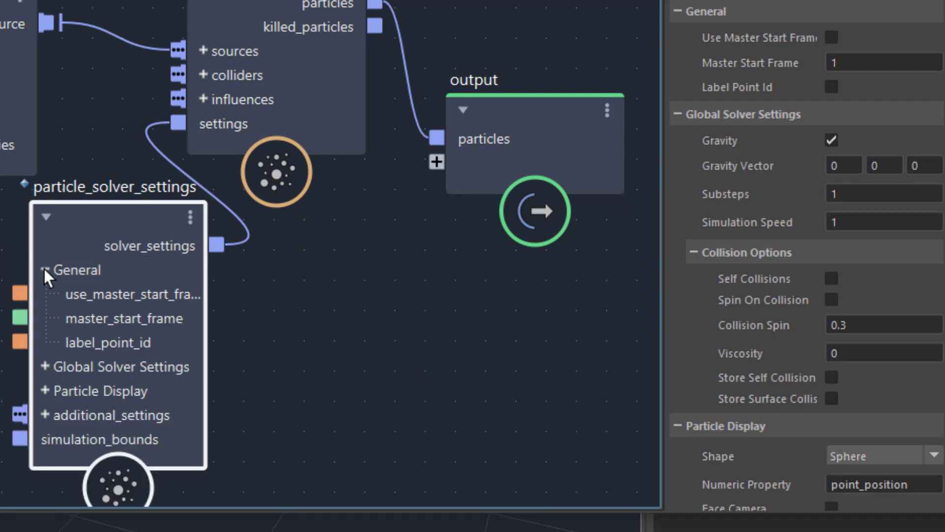
left_click(46, 269)
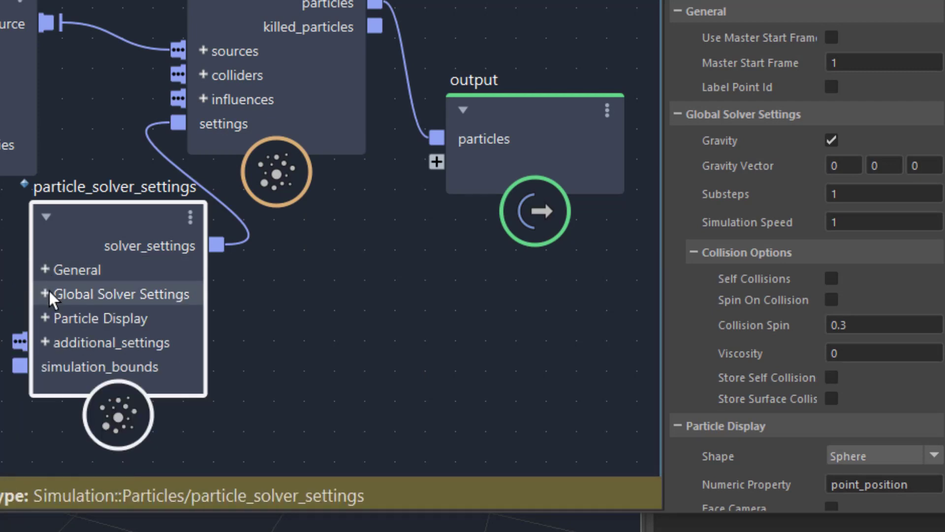
left_click(46, 294)
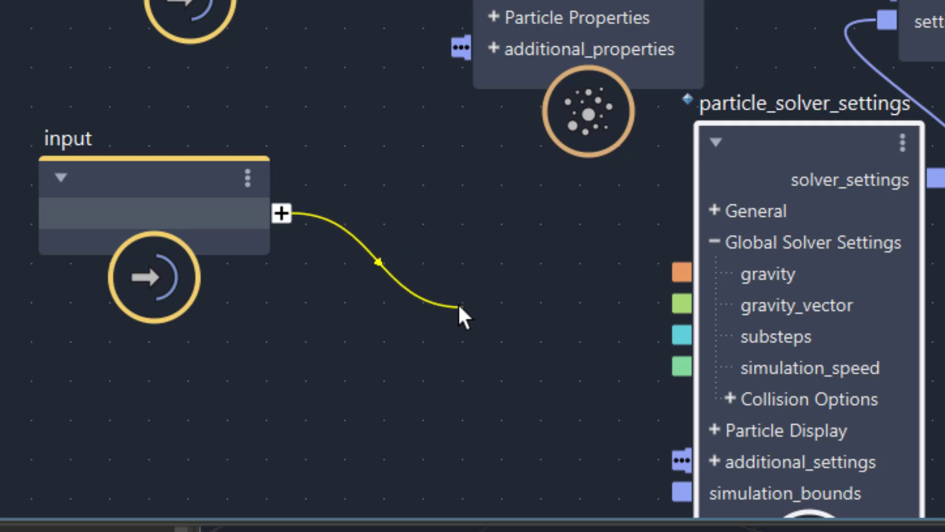
left_click_drag(505, 316, 585, 317)
left_click_drag(651, 312, 678, 306)
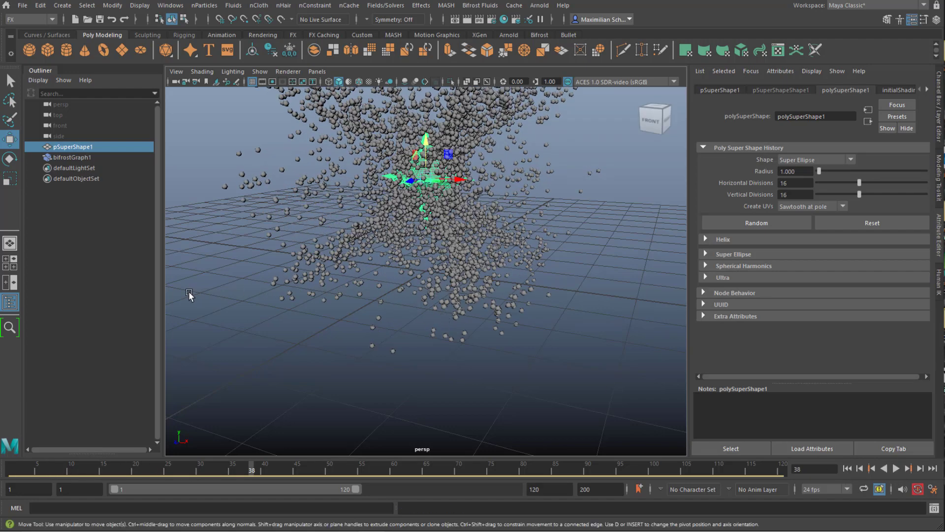
- Show the Extra Attributes of bifrostGraphShape1 and set a key on the Y Gravity Vector value of 0 at frame 38
left_click(72, 157)
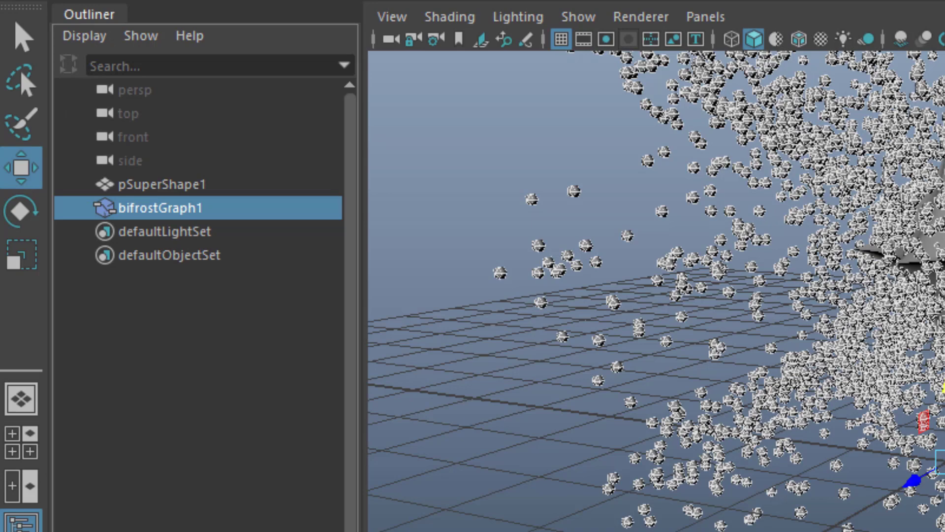
left_click(481, 43)
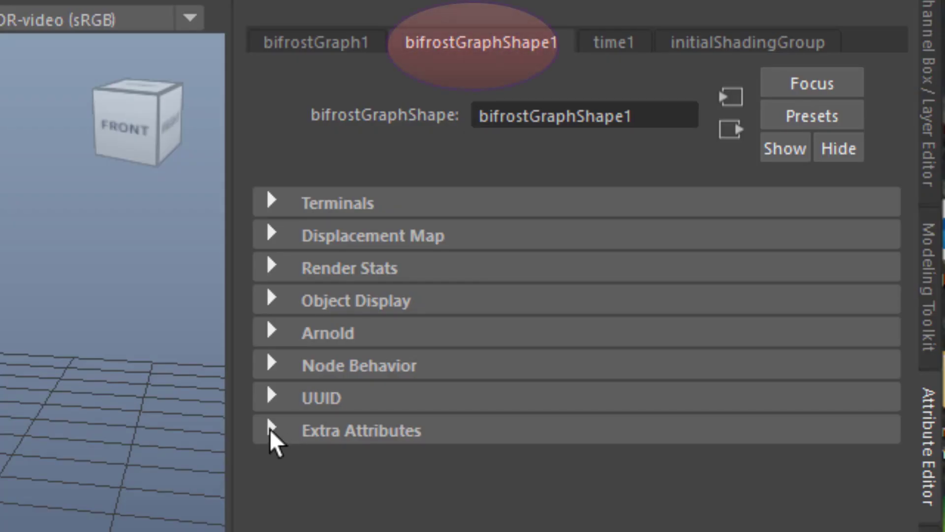
left_click(271, 429)
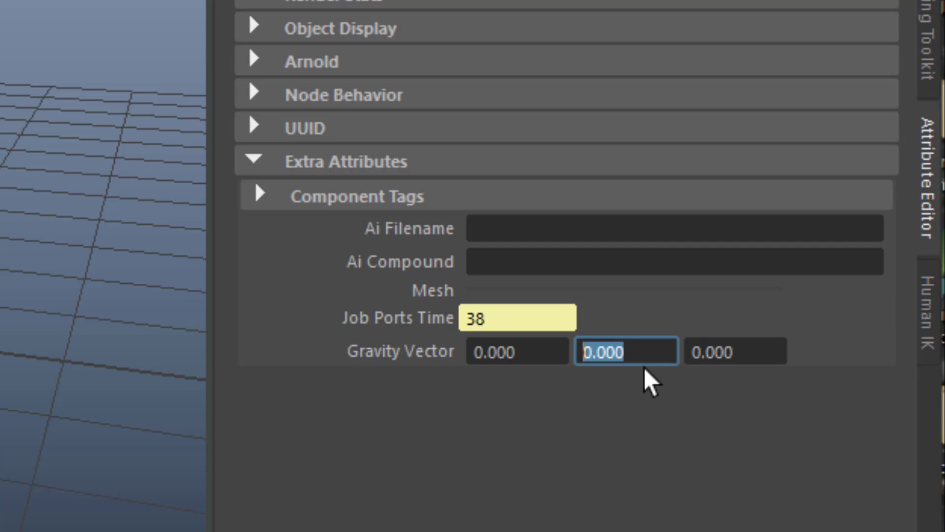
right_click(838, 294)
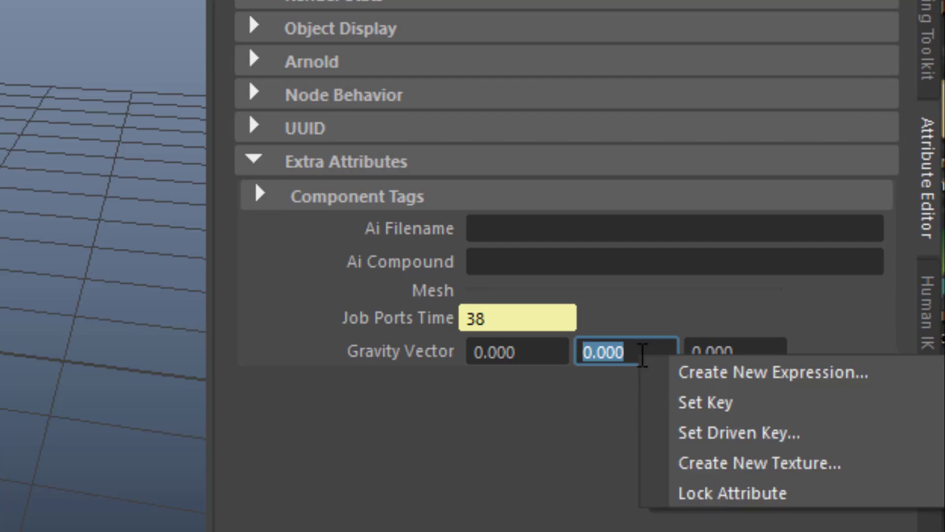
left_click(855, 311)
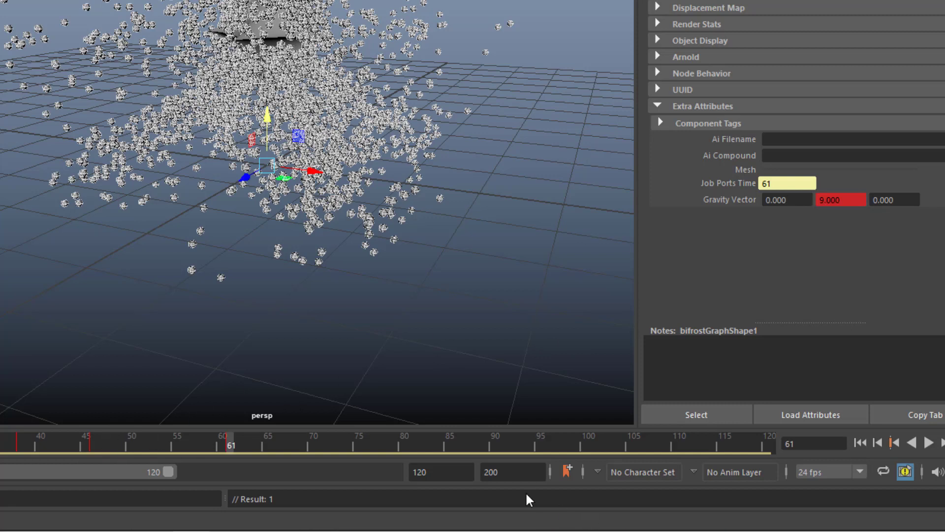
- Key the Y Gravity Vector at 9 on frame 61 and play the animated simulation from the first frame
right_click(846, 199)
left_click(857, 222)
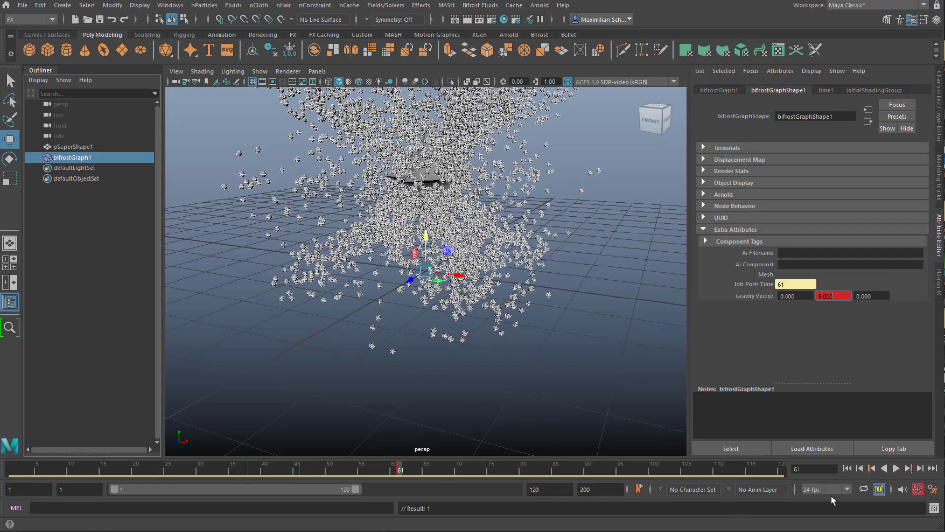
left_click(847, 469)
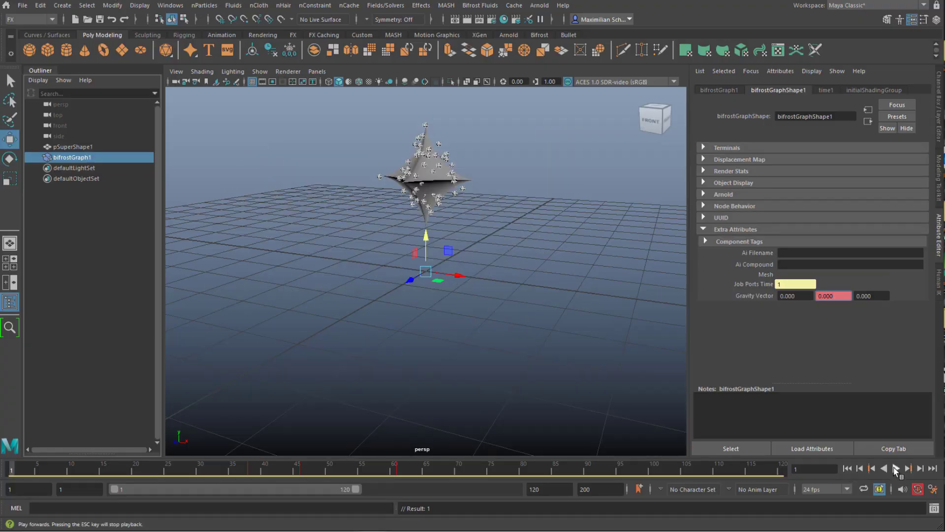
left_click(896, 469)
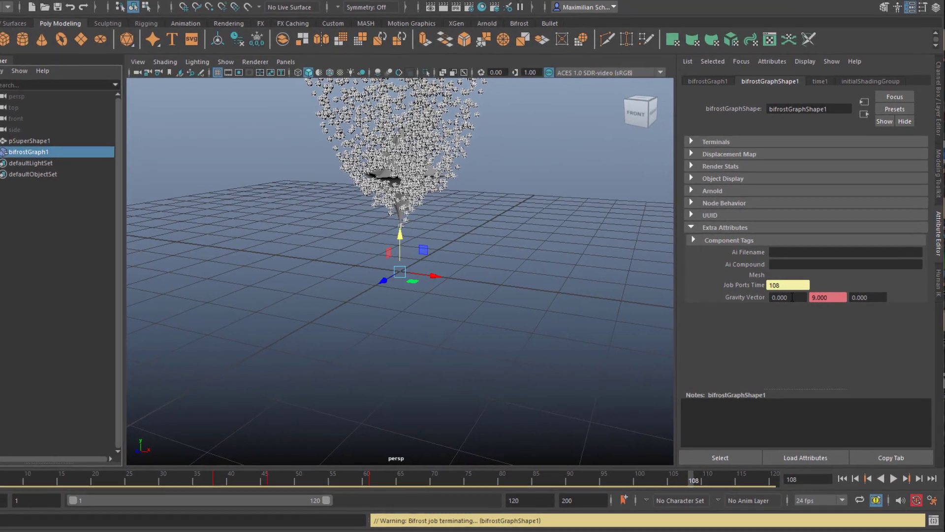
- Drive the X component of the Gravity Vector with the expression =10*sin(time)
left_click(458, 362)
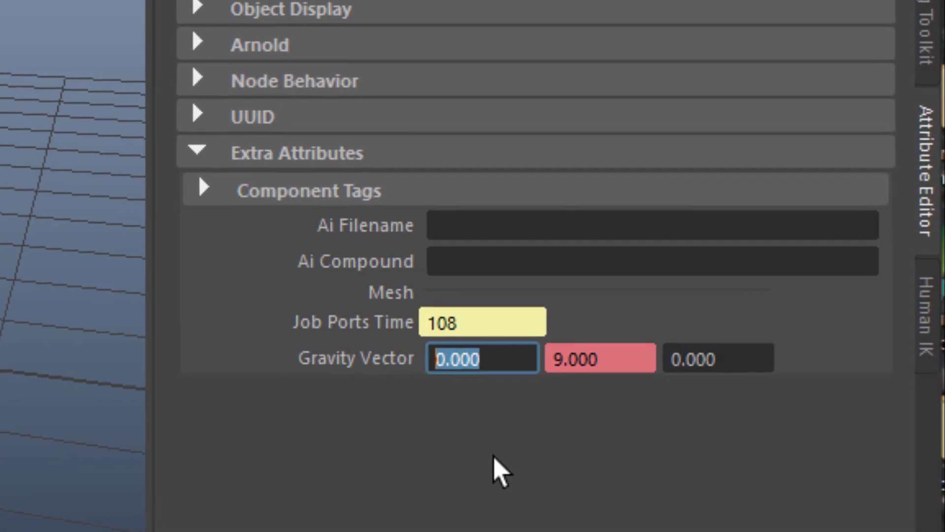
type("=")
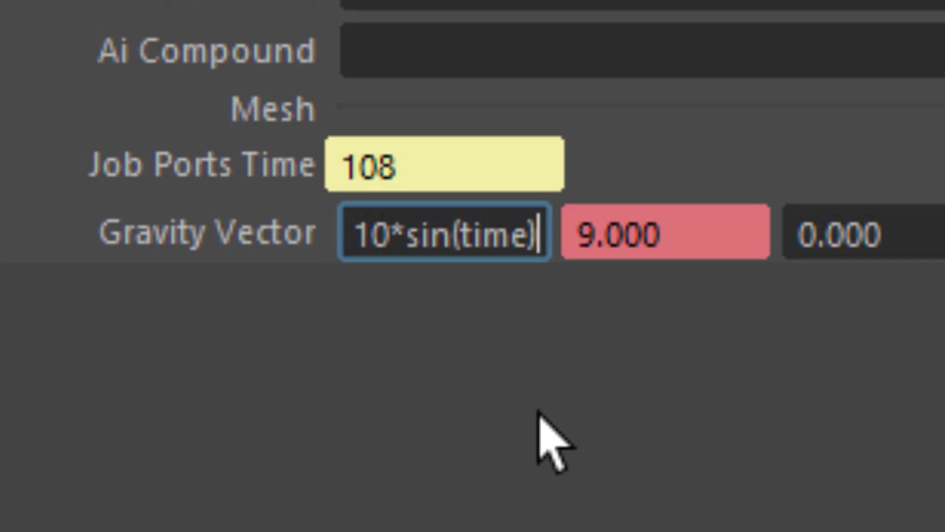
key("Return")
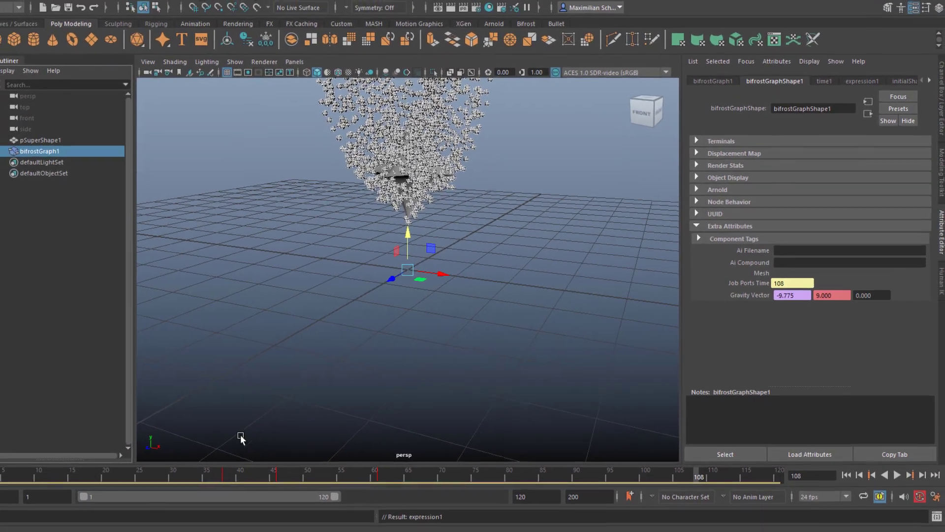
- Play the simulation from the first frame and set the playback range end to frame 500
left_click_drag(503, 359, 578, 382, "alt")
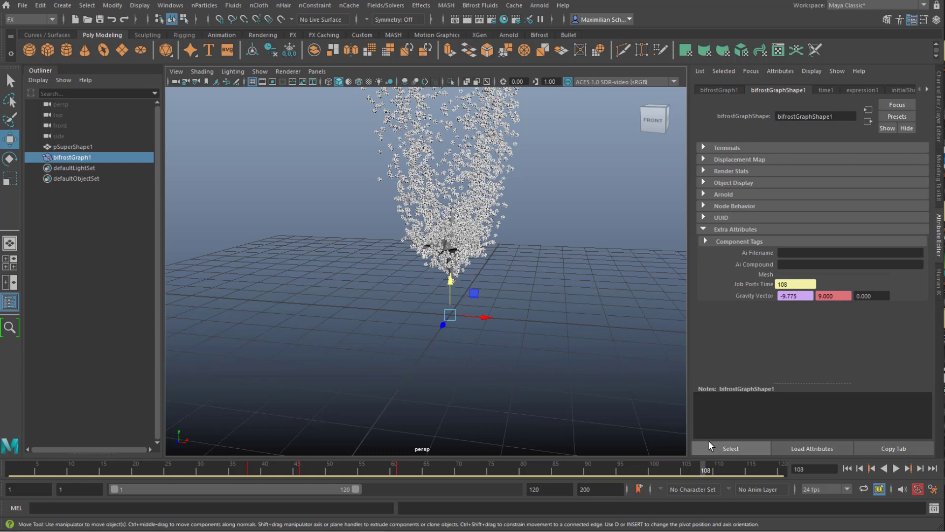
left_click(848, 468)
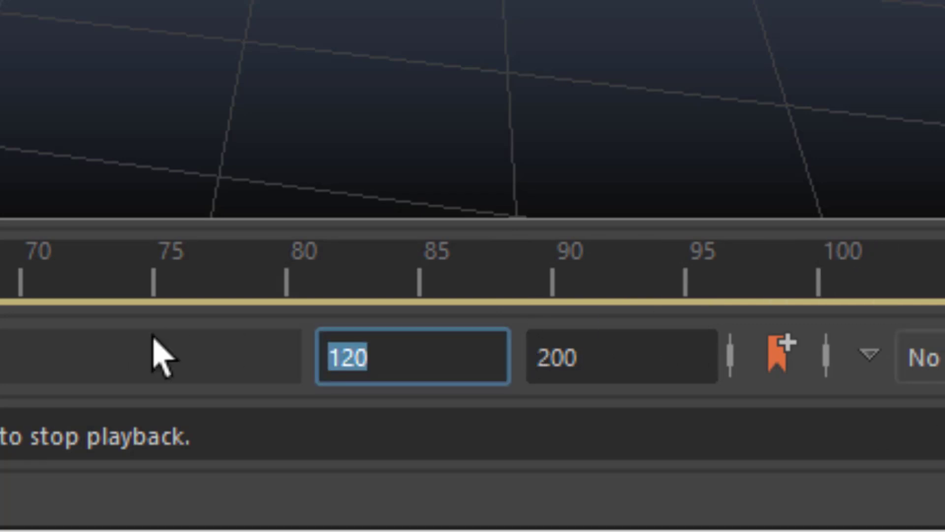
type("500")
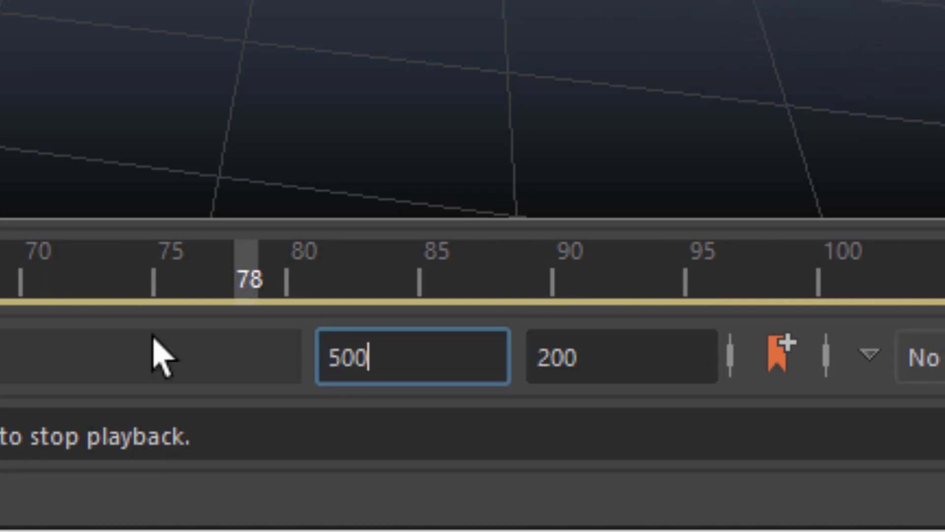